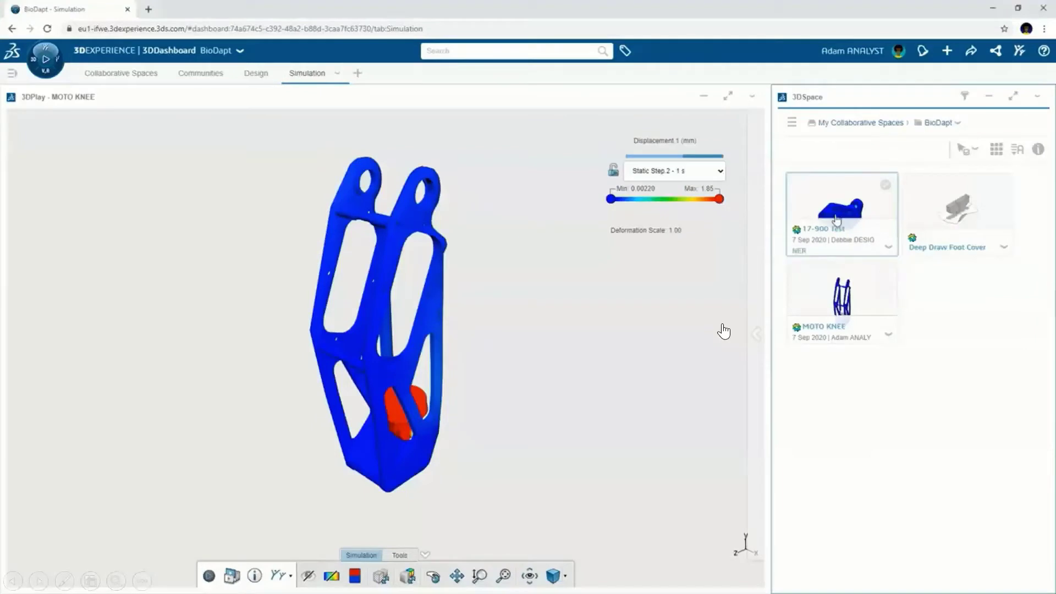
- Load the 17-900 Test results in the 3D viewer, display the Von Mises Stress plot and examine the part
left_click_drag(836, 220, 552, 337)
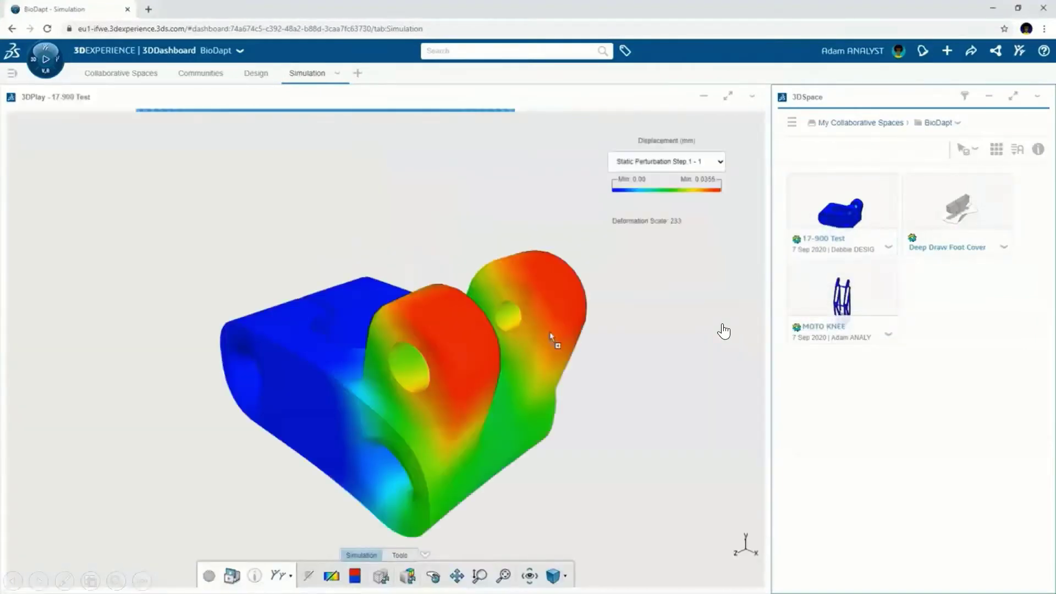
left_click_drag(553, 455, 573, 468)
left_click(231, 575)
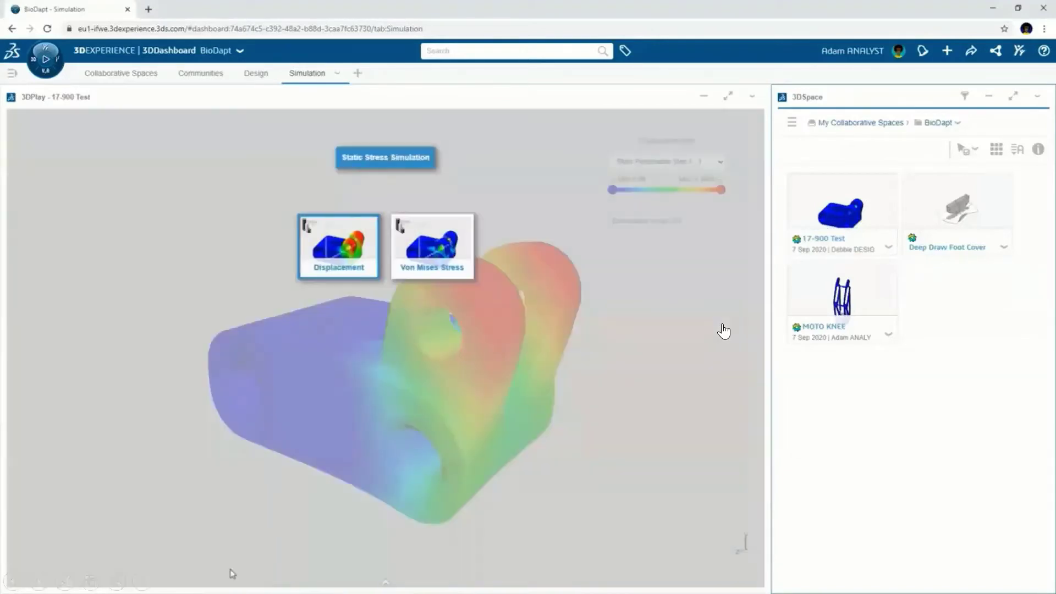
left_click(429, 255)
left_click_drag(545, 500, 688, 510)
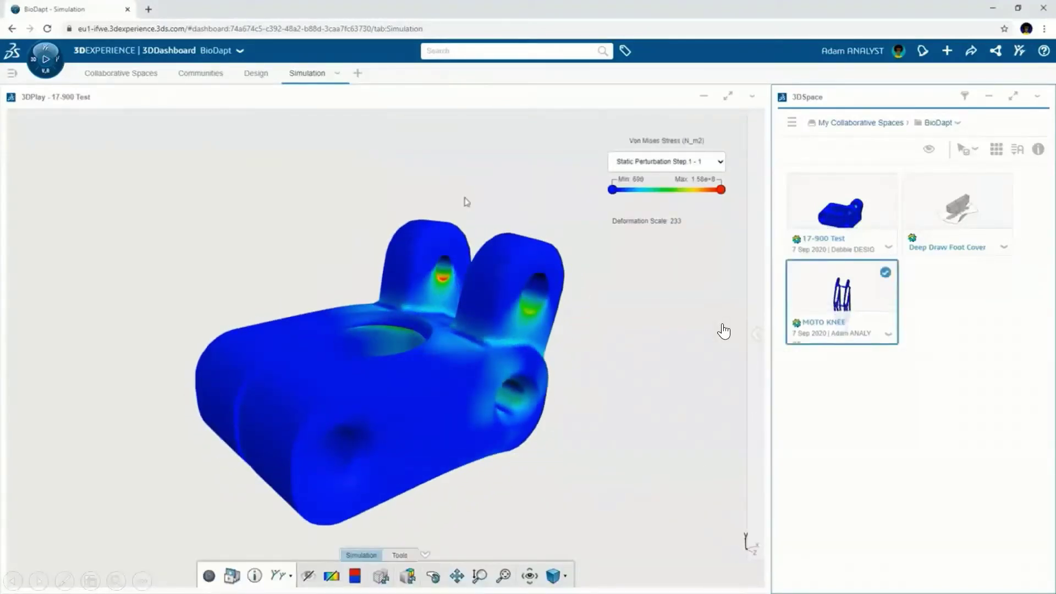
- Open MOTO KNEE A.1 in Collaborative Lifecycle and create its new revision B.1
left_click(58, 66)
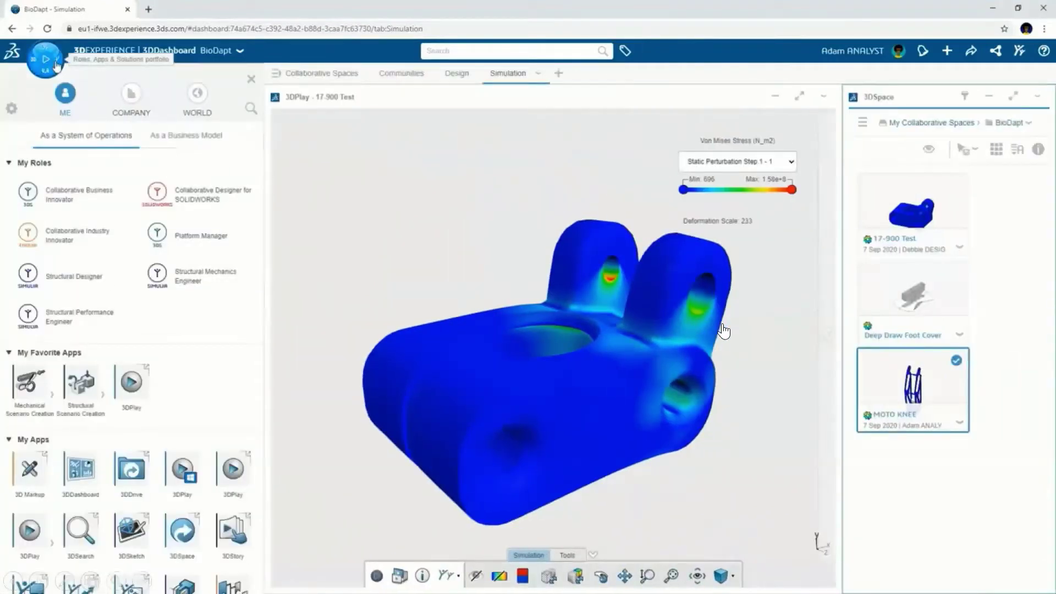
left_click(88, 233)
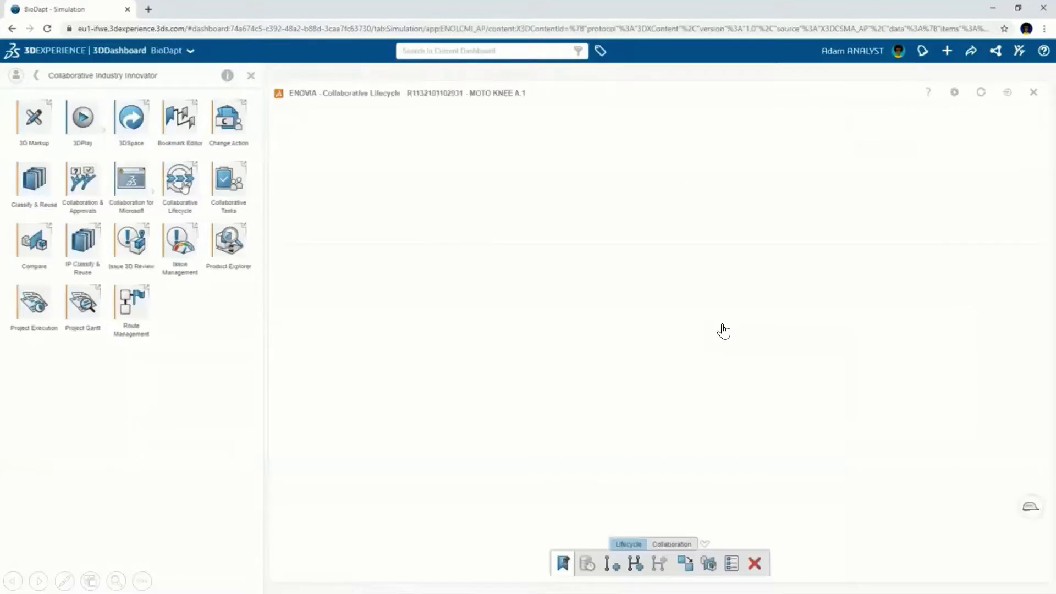
left_click(614, 565)
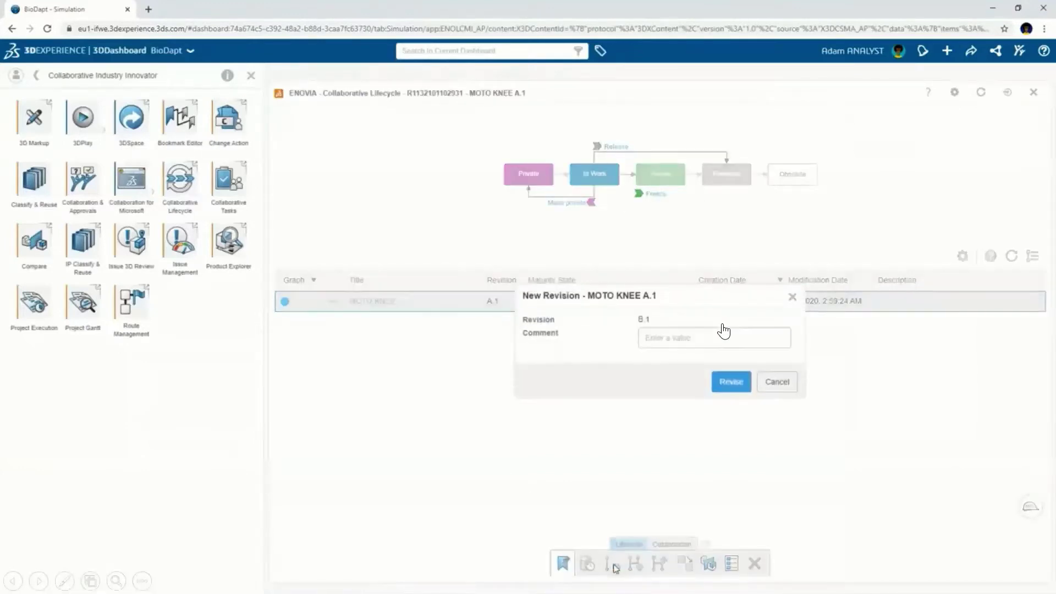
left_click(731, 382)
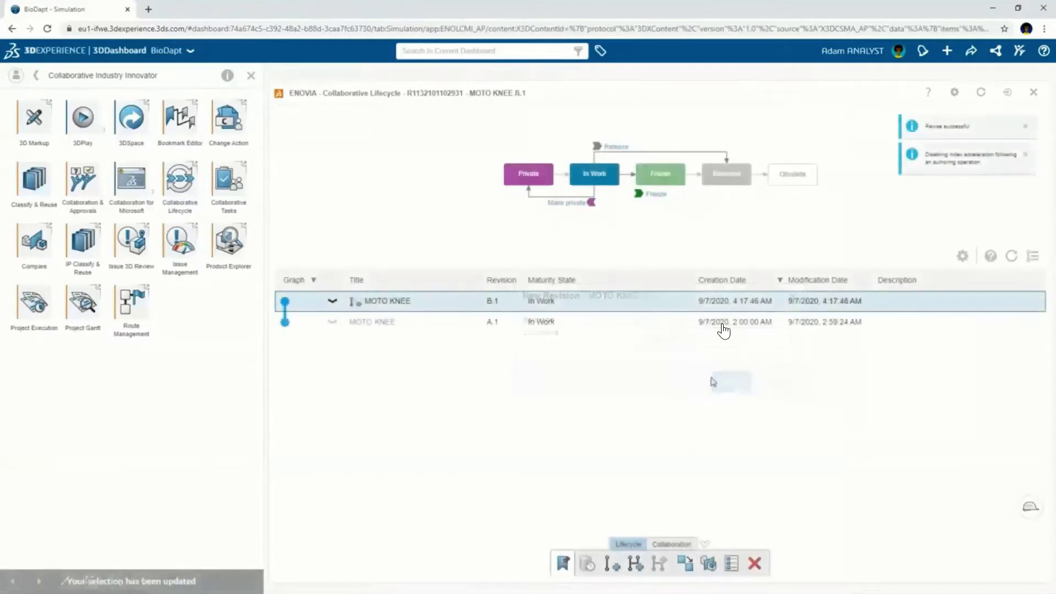
- Open MOTO KNEE B.1 in Mechanical Scenario Creation and replace its model by revision
left_click(37, 77)
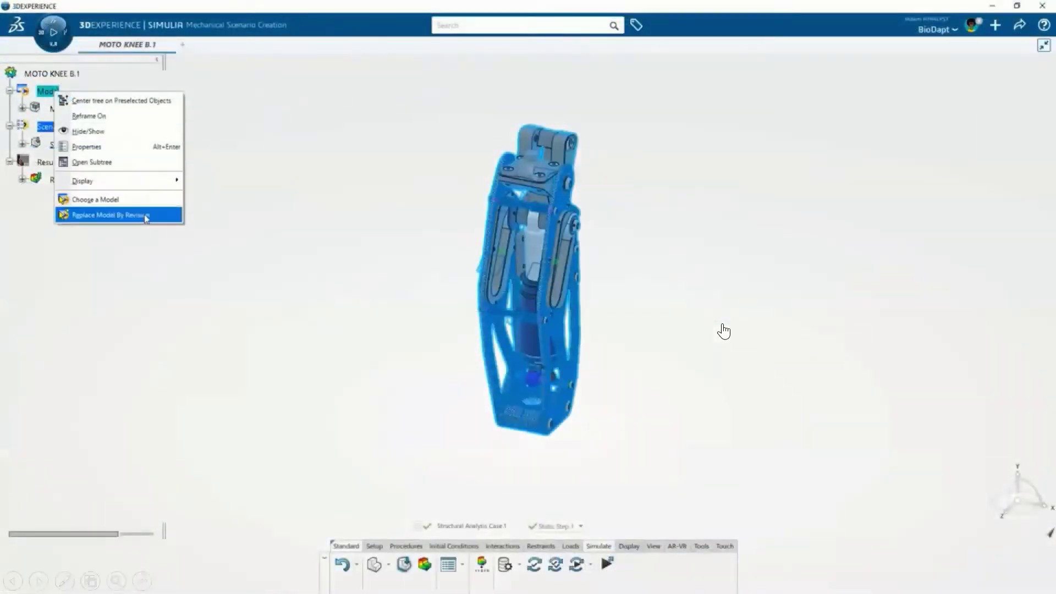
left_click(146, 216)
left_click(308, 205)
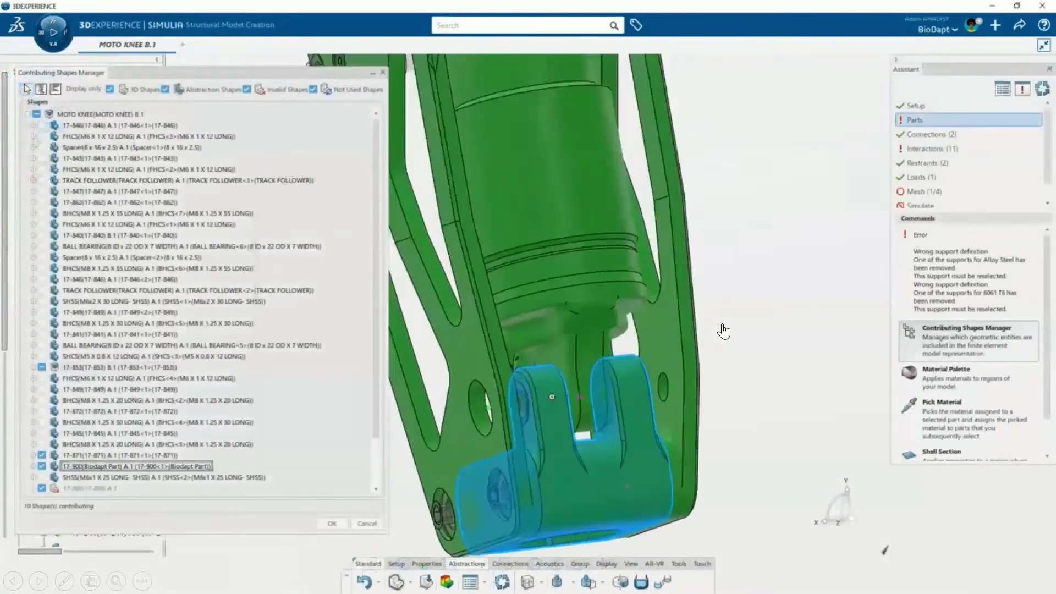
- Remove all deleted supports from the Alloy Steel solid section
mouse_move(552, 396)
middle_mouse_down()
mouse_move(540, 414)
mouse_move(552, 396)
middle_mouse_up()
scroll(570, 384, "up", 5)
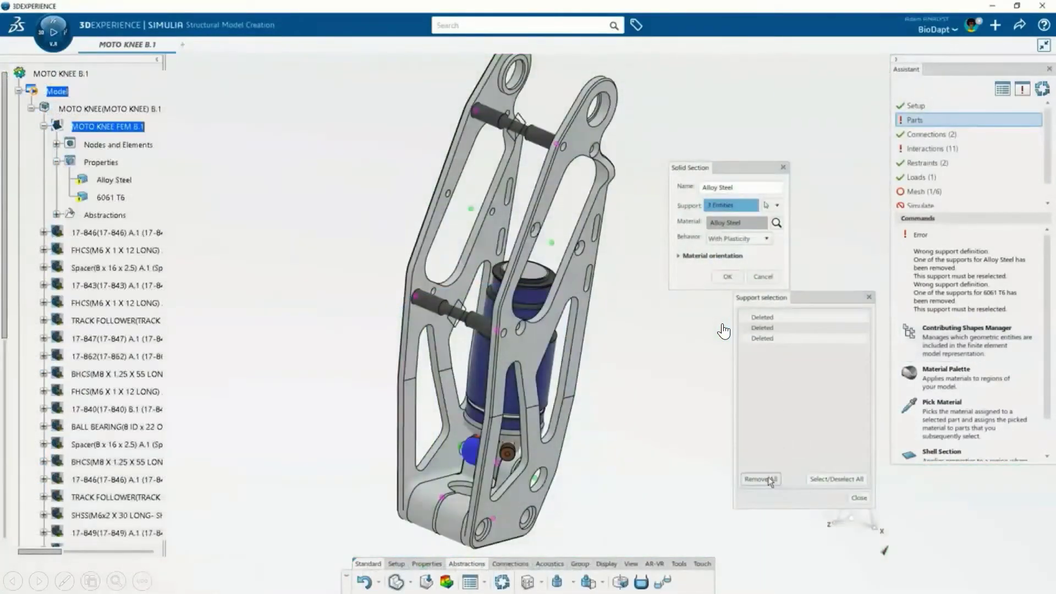
left_click(779, 479)
left_click(859, 498)
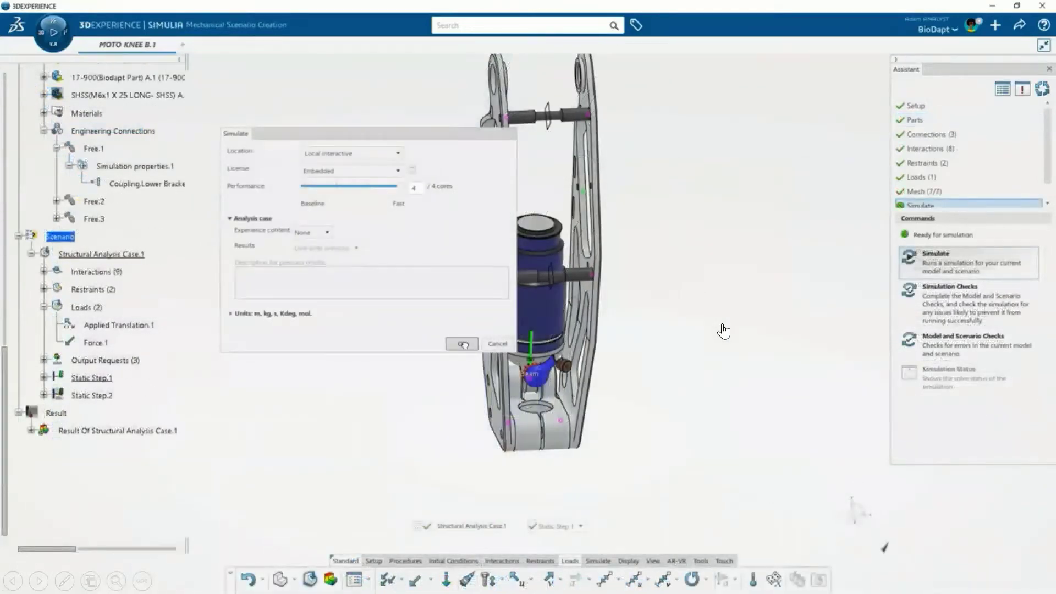
- Run the MOTO KNEE B.1 simulation as a local interactive job with the Embedded license on 4 cores
left_click(463, 344)
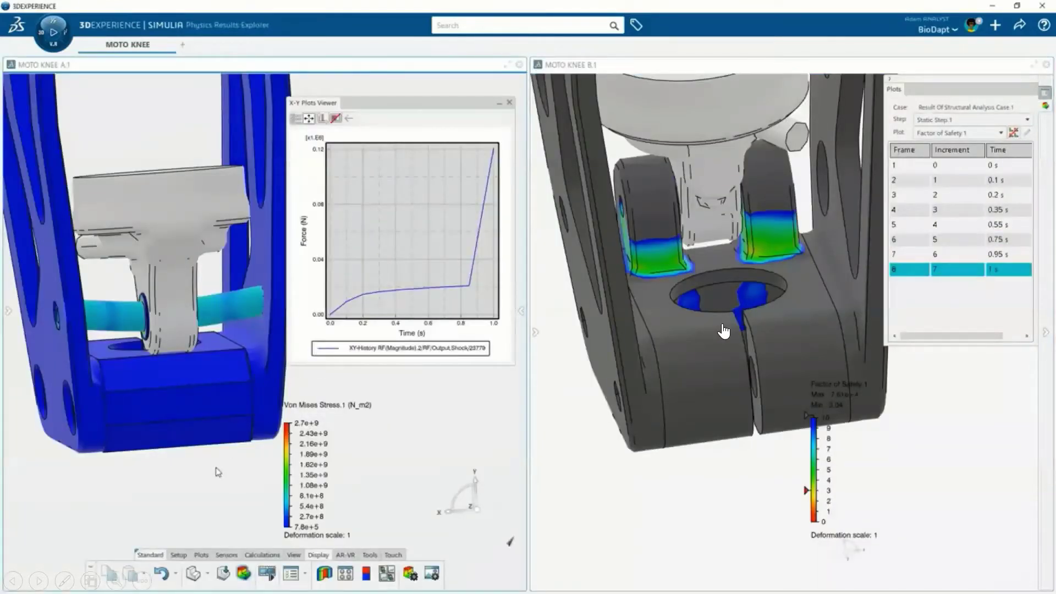
- Animate the Von Mises stress results of MOTO KNEE A.1 beside those of revision B.1
left_click(266, 573)
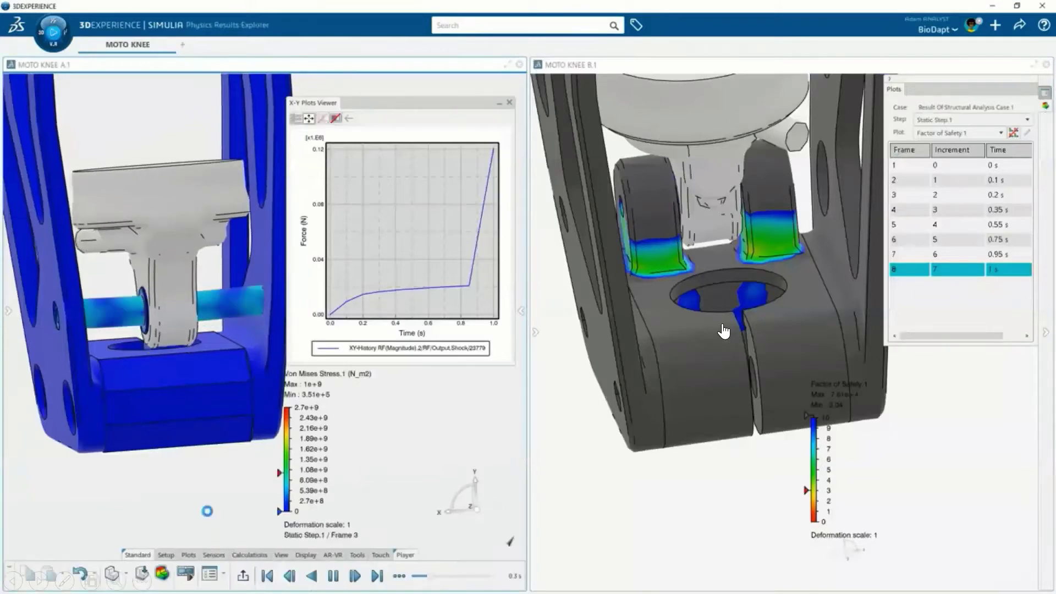
left_click(243, 576)
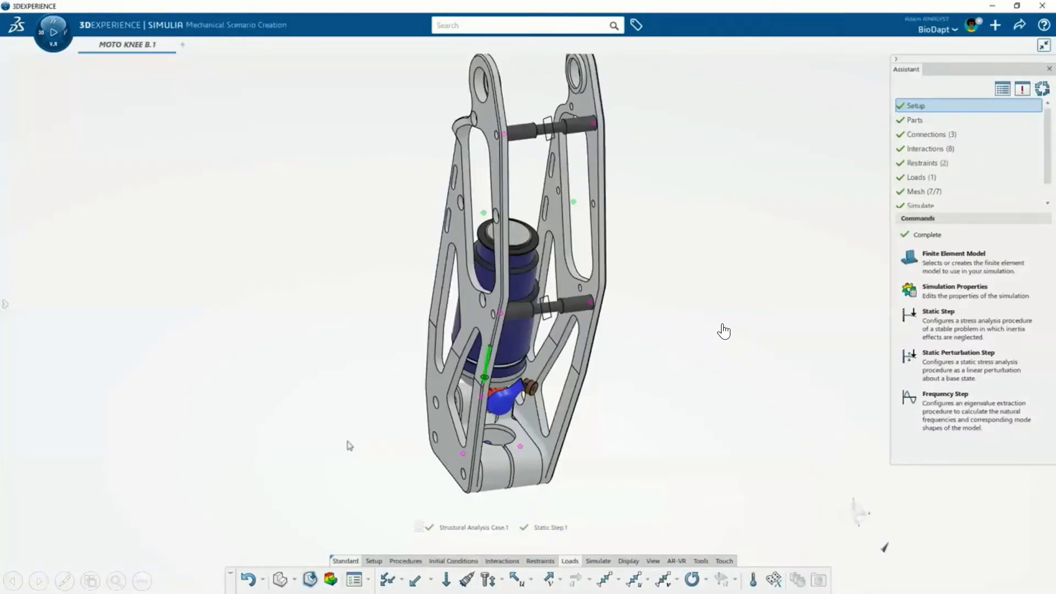
- Create a structural analysis case named Frequency and add a frequency step with the Lanczos solver to it
left_click(384, 561)
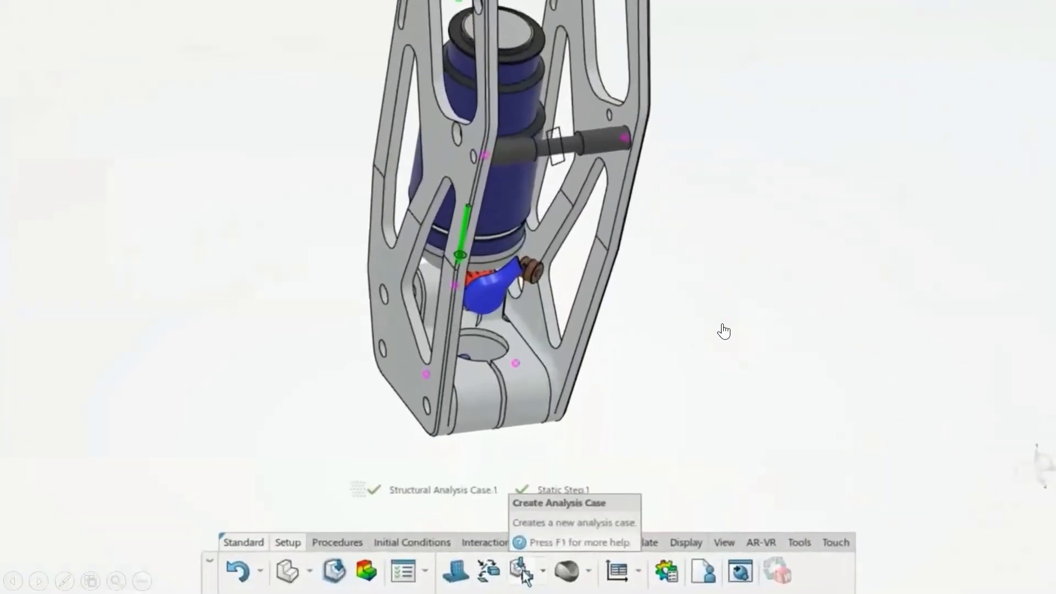
left_click(522, 569)
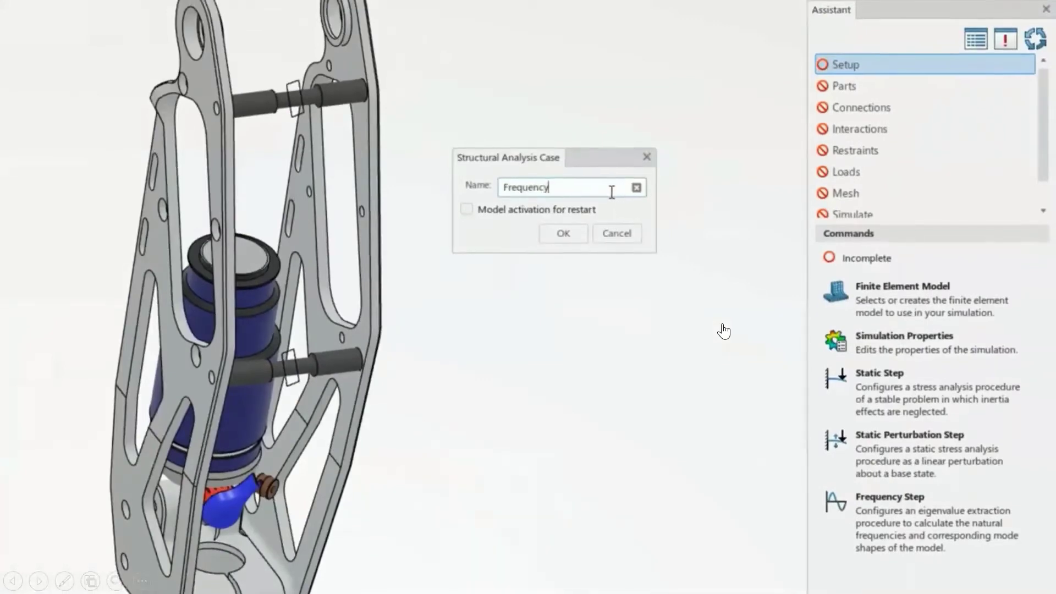
left_click(563, 234)
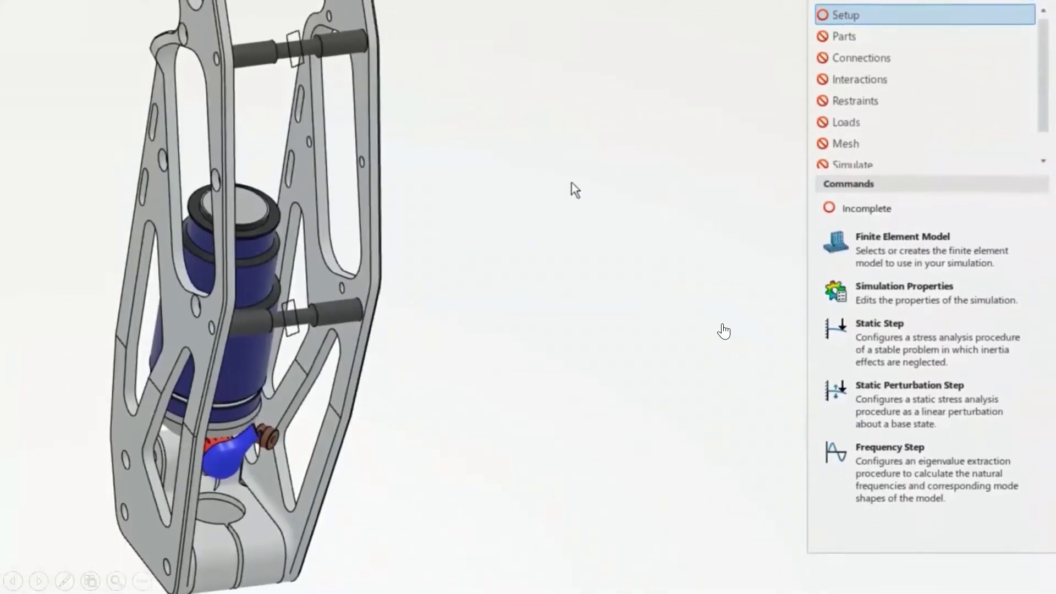
left_click(877, 467)
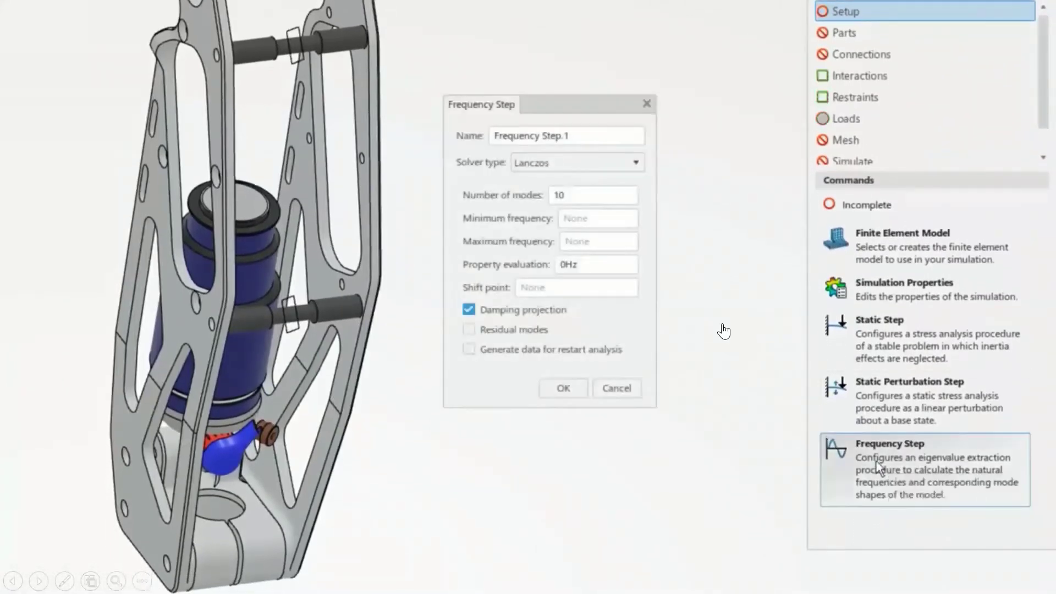
left_click(569, 386)
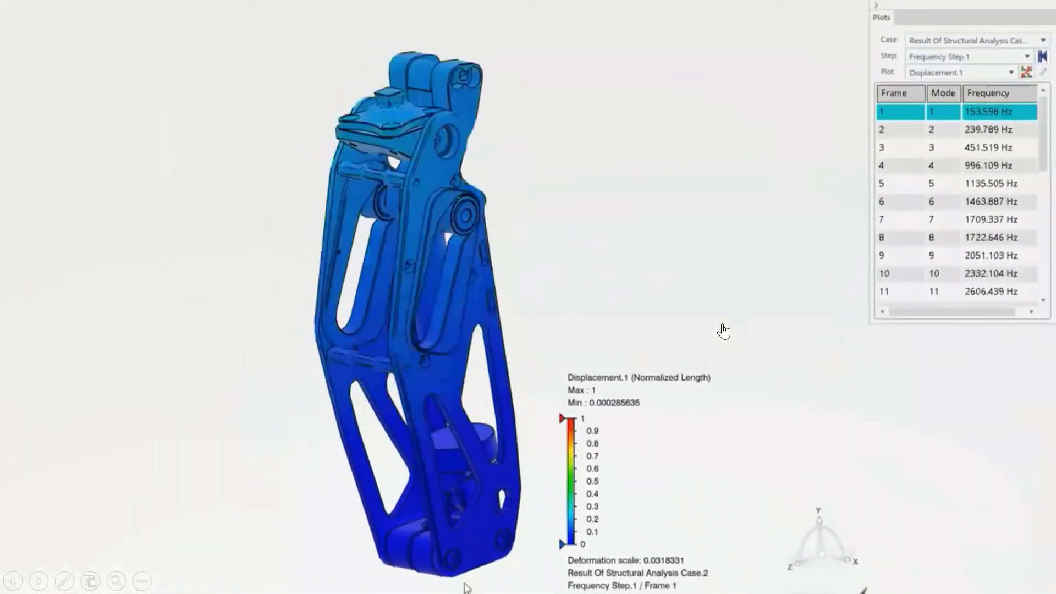
- Examine the displacement shapes of mode 2, mode 5 and a higher mode in the frequency results
left_click(966, 132)
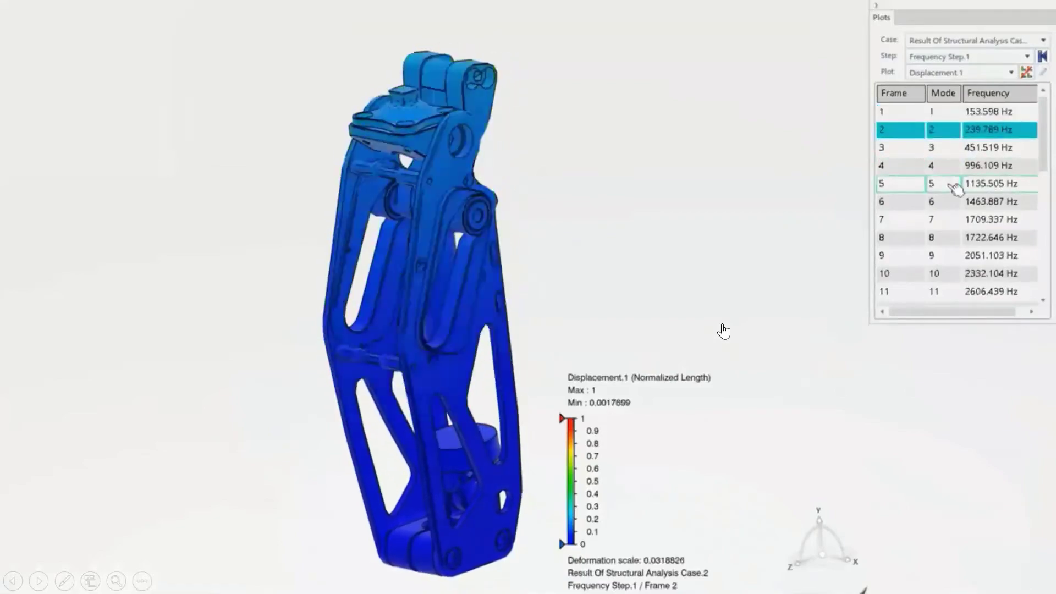
left_click(949, 183)
left_click(955, 244)
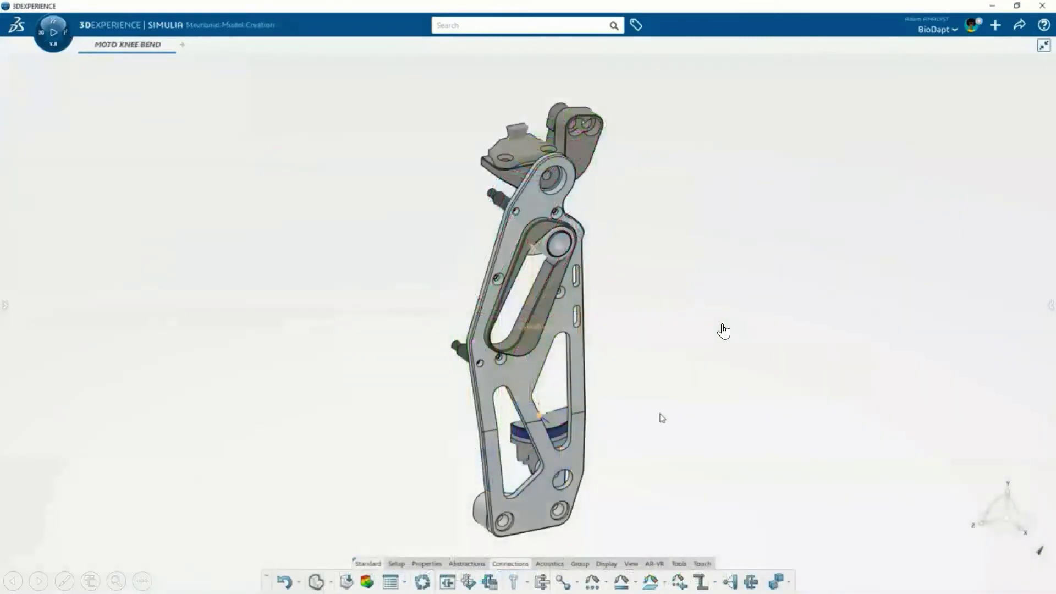
- Review the linear translational stiffness definition of the shock connector in MOTO KNEE BEND
middle_click_drag(661, 416, 500, 379)
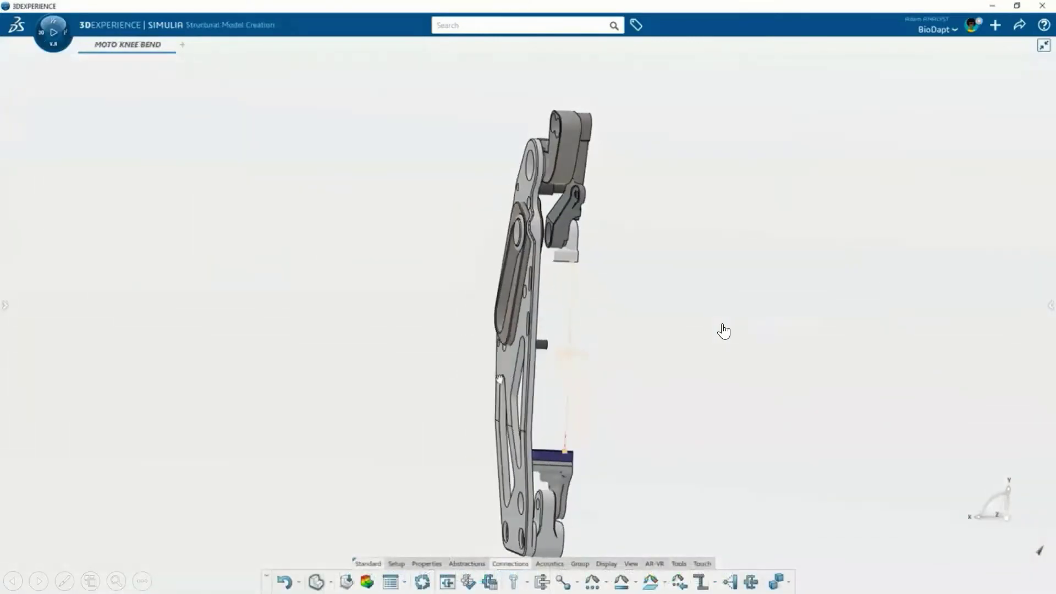
double_click(584, 354)
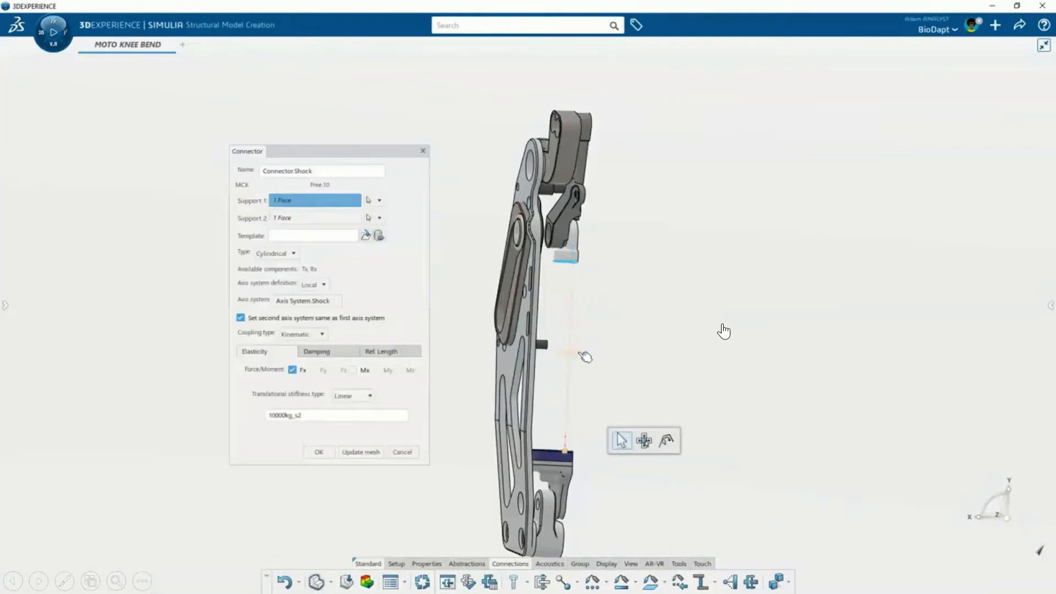
double_click(315, 414)
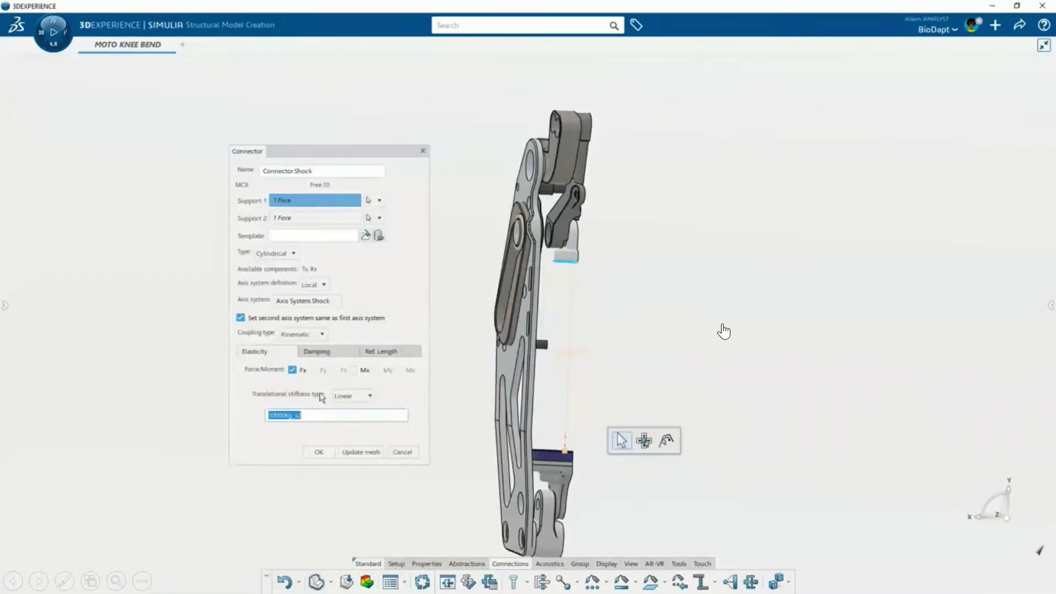
left_click(319, 452)
middle_click_drag(331, 456, 440, 470)
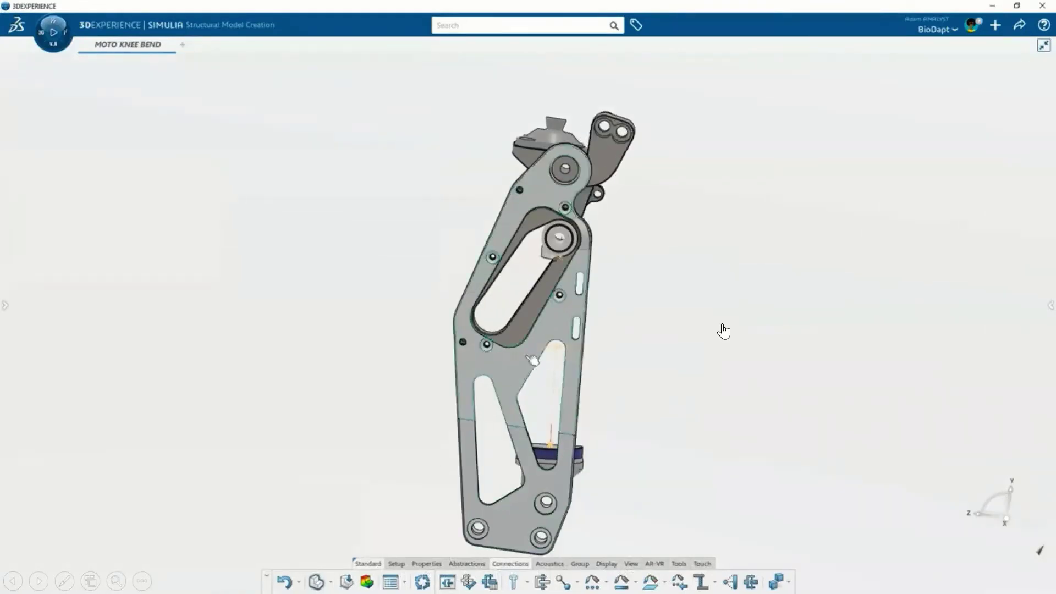
- Apply a -90deg rotation about X to Coupling Pyramid with Smooth Step Amplitude 1, and open the shock output request
scroll(541, 322, "up", 5)
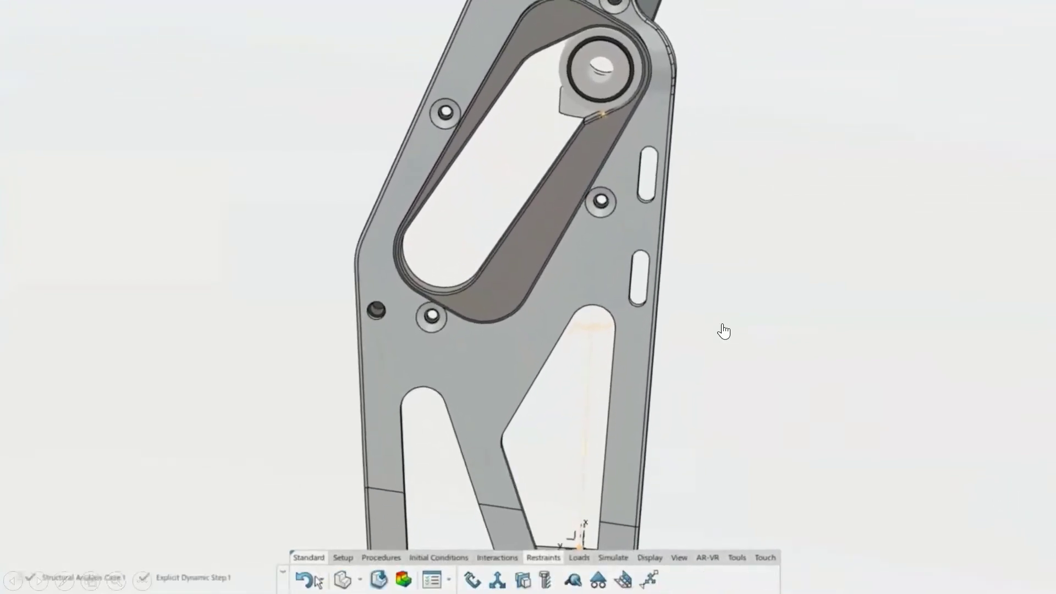
left_click(381, 557)
left_click(578, 580)
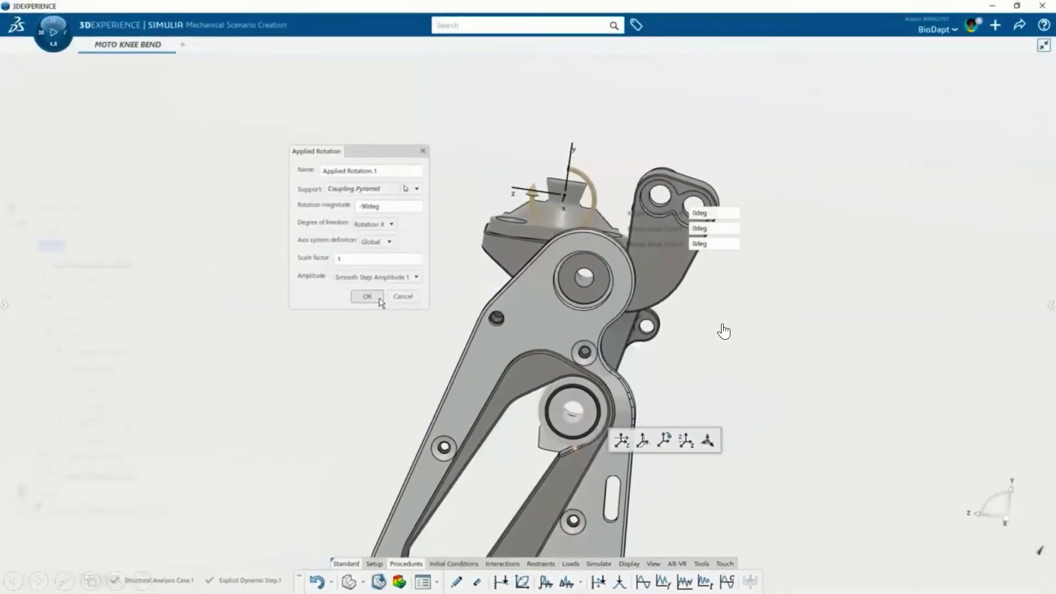
left_click(367, 296)
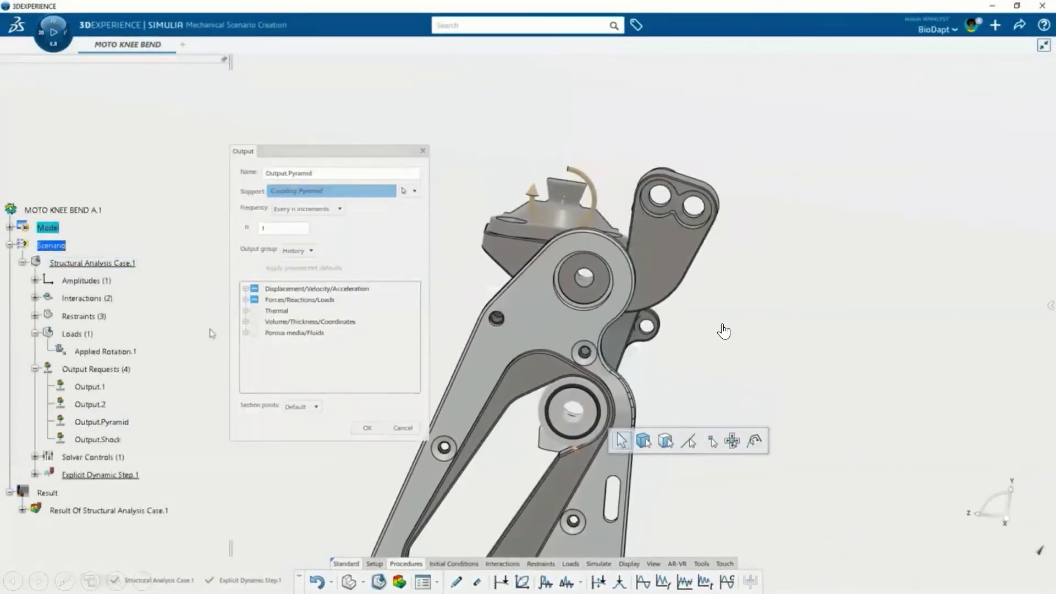
double_click(98, 440)
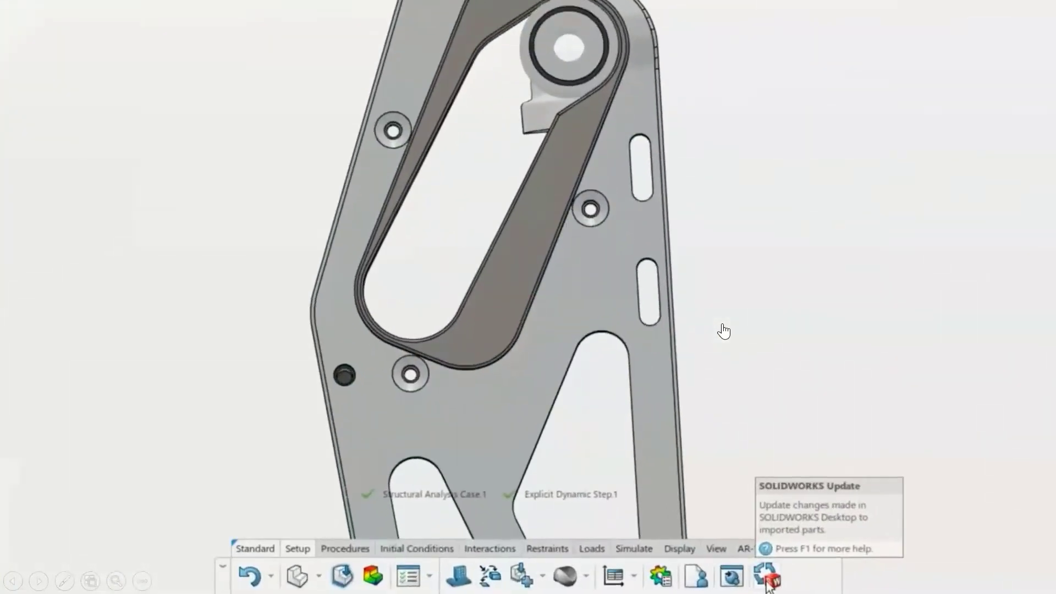
- Update the imported parts with the changes made in the SOLIDWORKS desktop model
left_click(766, 578)
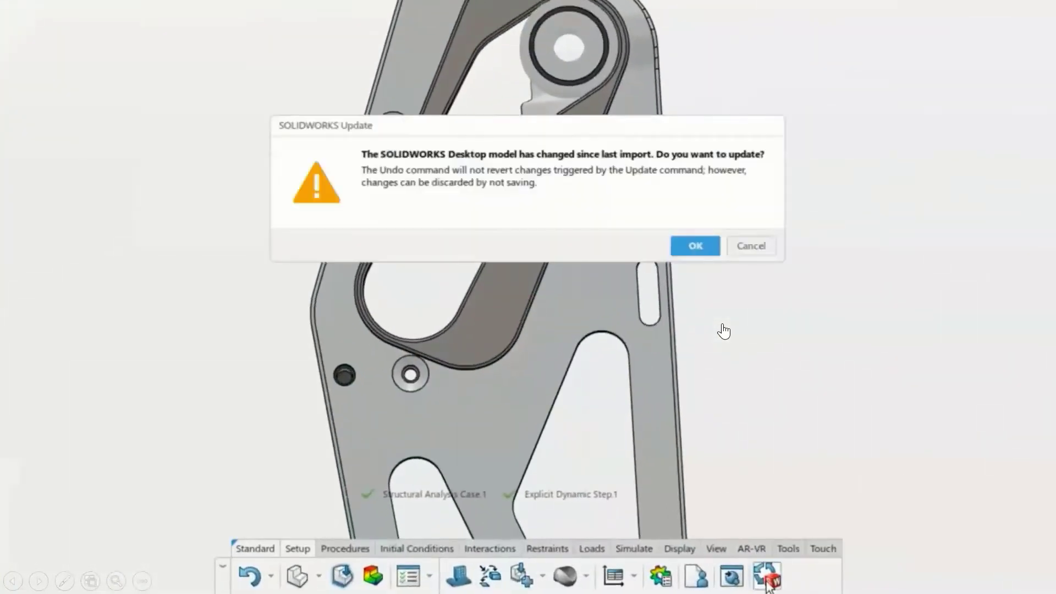
left_click(695, 246)
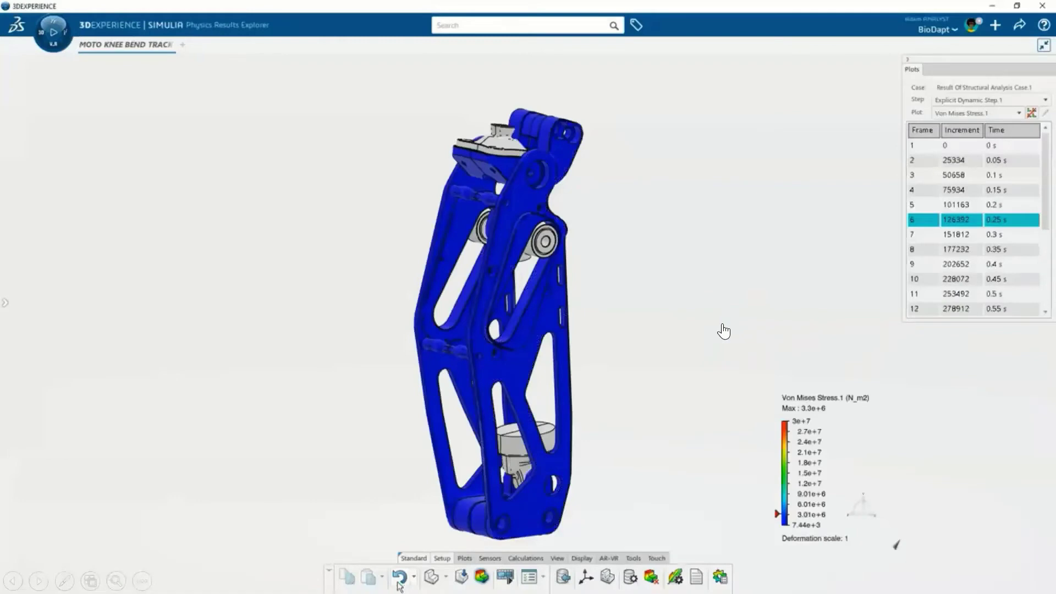
- Animate the Von Mises stress results of the explicit dynamic step and reveal the model tree
left_click(497, 579)
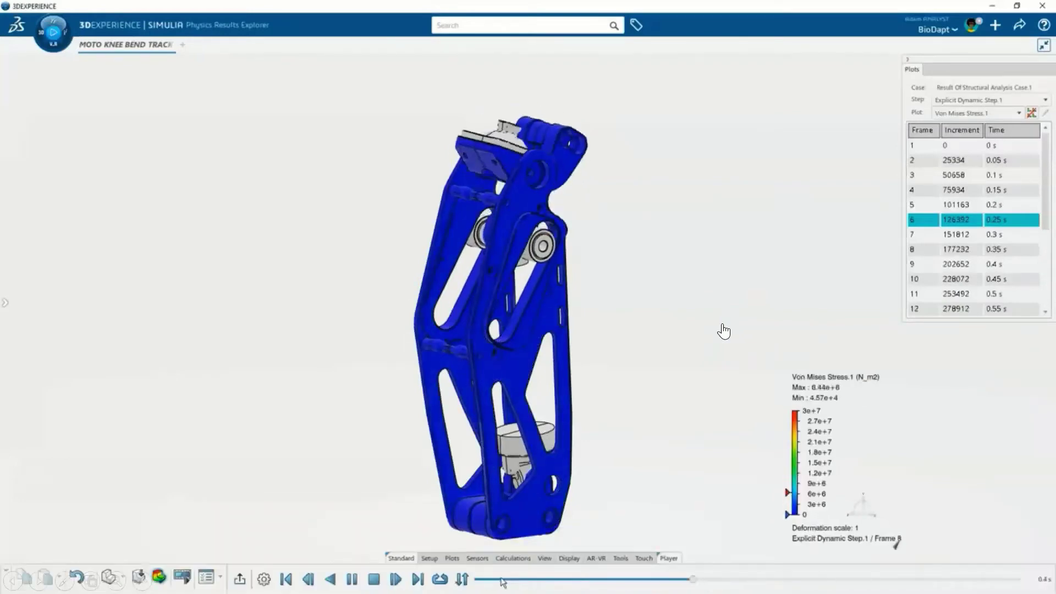
left_click(7, 304)
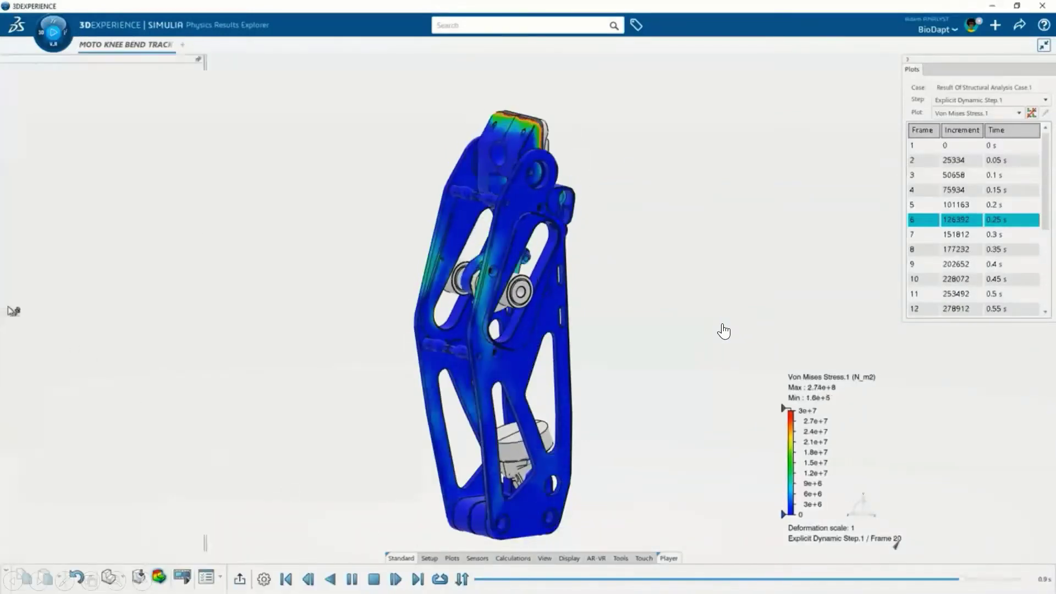
right_click(113, 518)
left_click(118, 510)
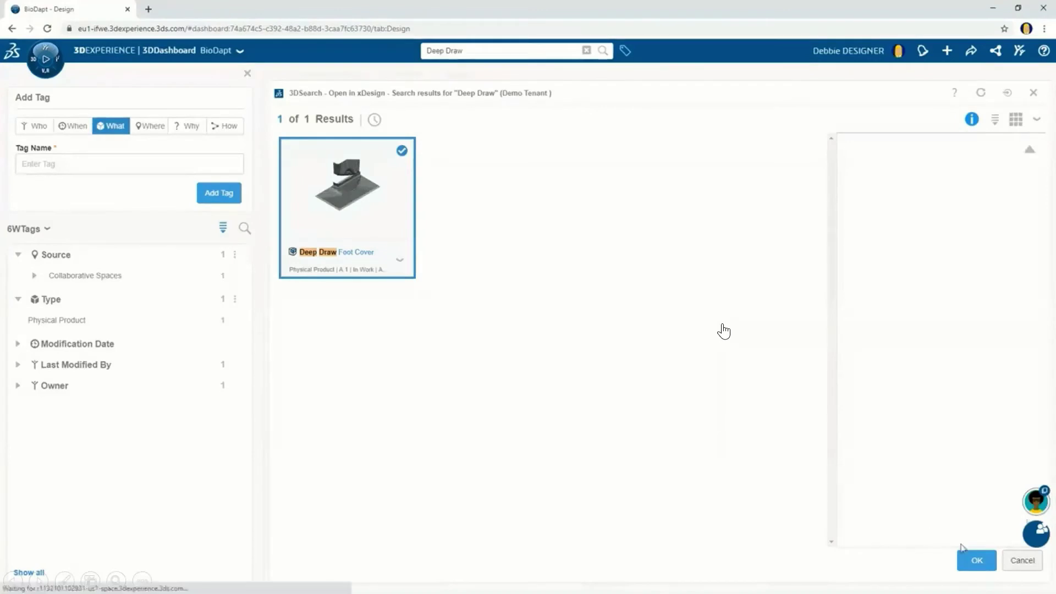
- Open the Deep Draw Foot Cover from the search results in xDesign
left_click(978, 561)
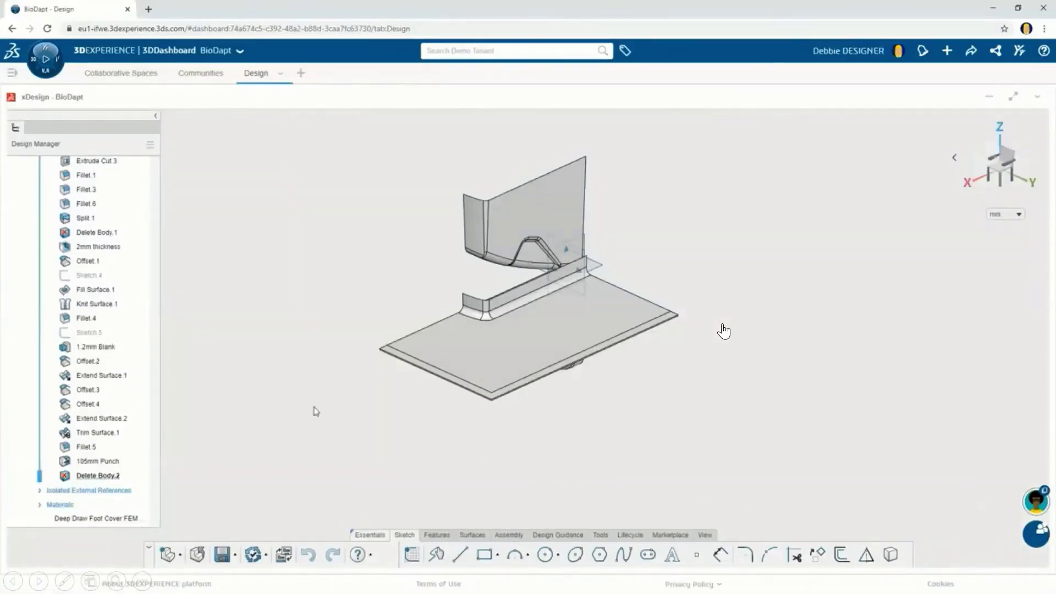
- Highlight the 1.2mm Blank feature and its Sketch.5 in the Deep Draw Foot Cover model
left_click(85, 350)
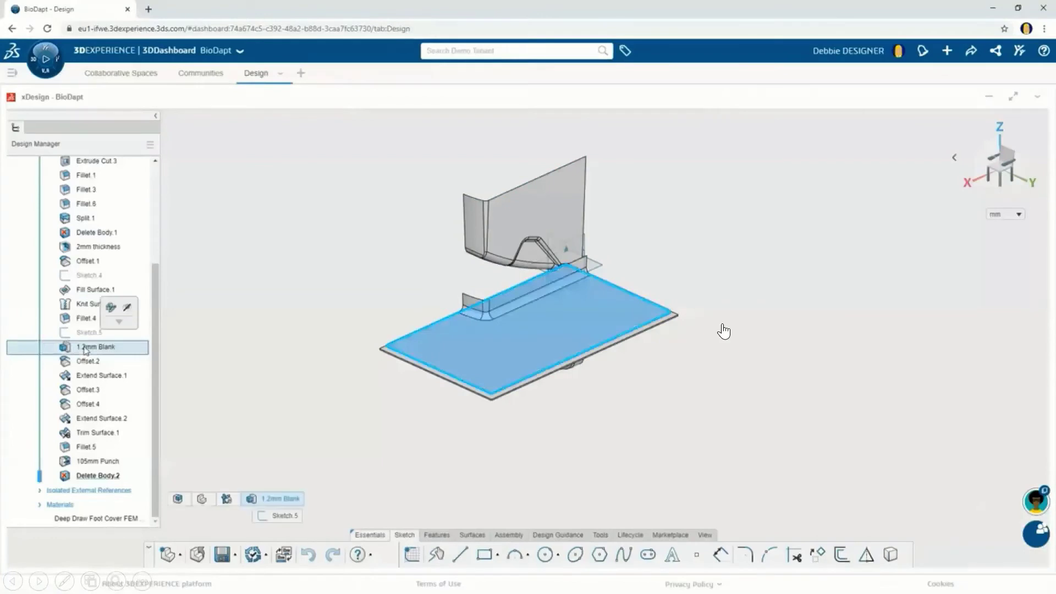
left_click(85, 333)
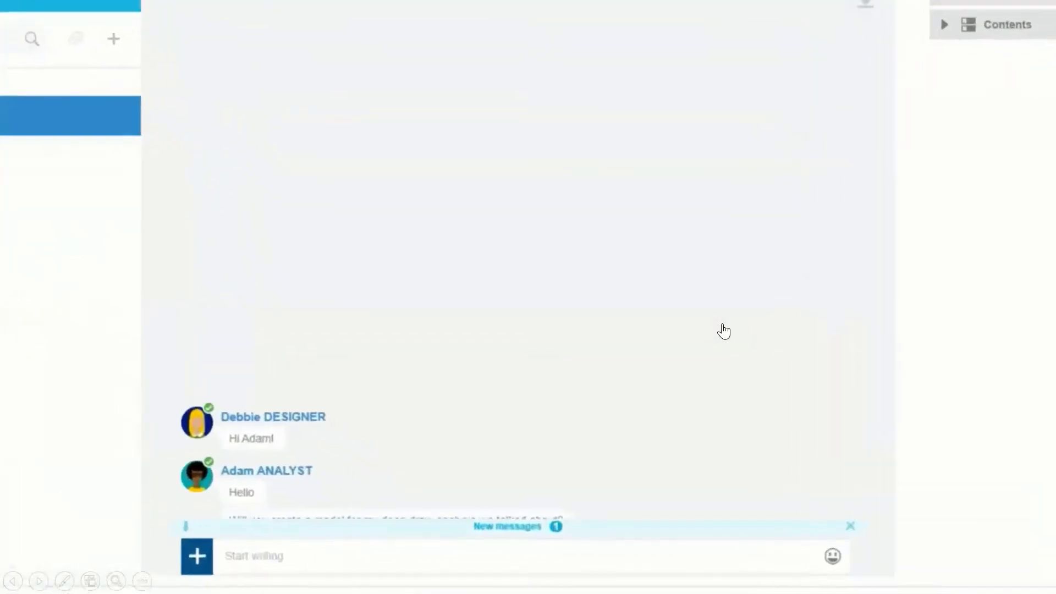
- Reply to the analyst in the chat with "Sure thing!" and "Search for "Deep Draw" and you'll find it!"
type("Sure thing!")
key("Return")
type("Search for \"Dee")
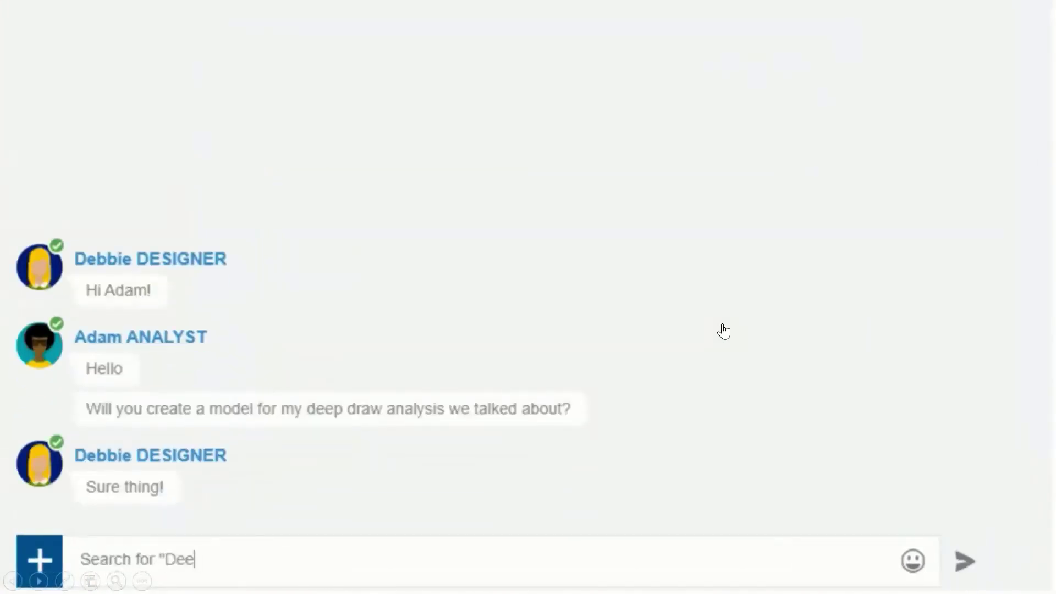
type("p Draw\" and you'll find it!")
key("Return")
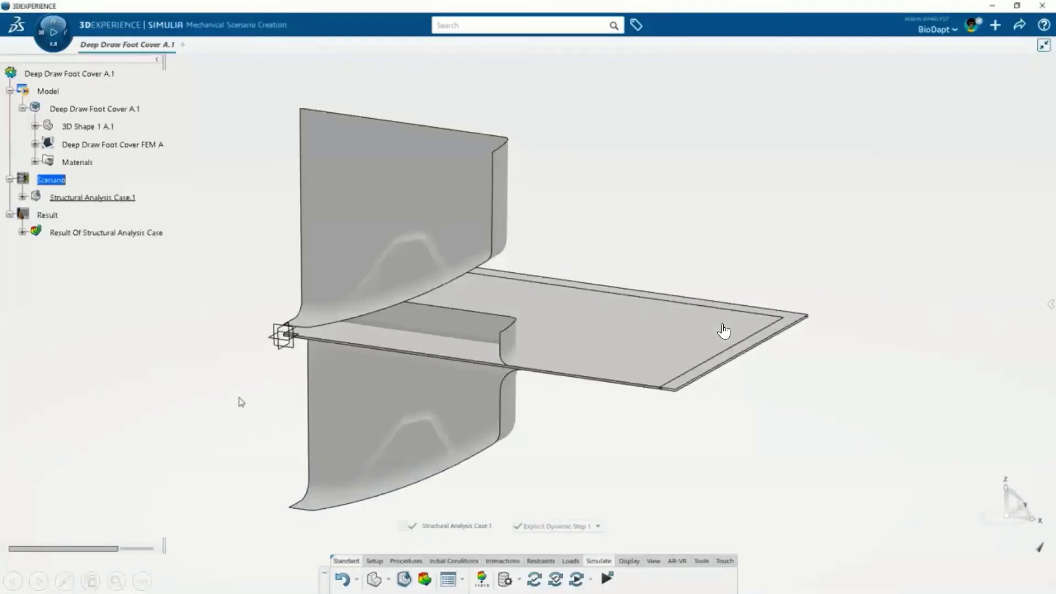
- Review the structural analysis case features in the Feature Manager, checking Punch down 105mm and punch up 110mm, and close it
mouse_move(269, 393)
middle_mouse_down()
mouse_move(140, 441)
mouse_move(253, 395)
middle_mouse_up()
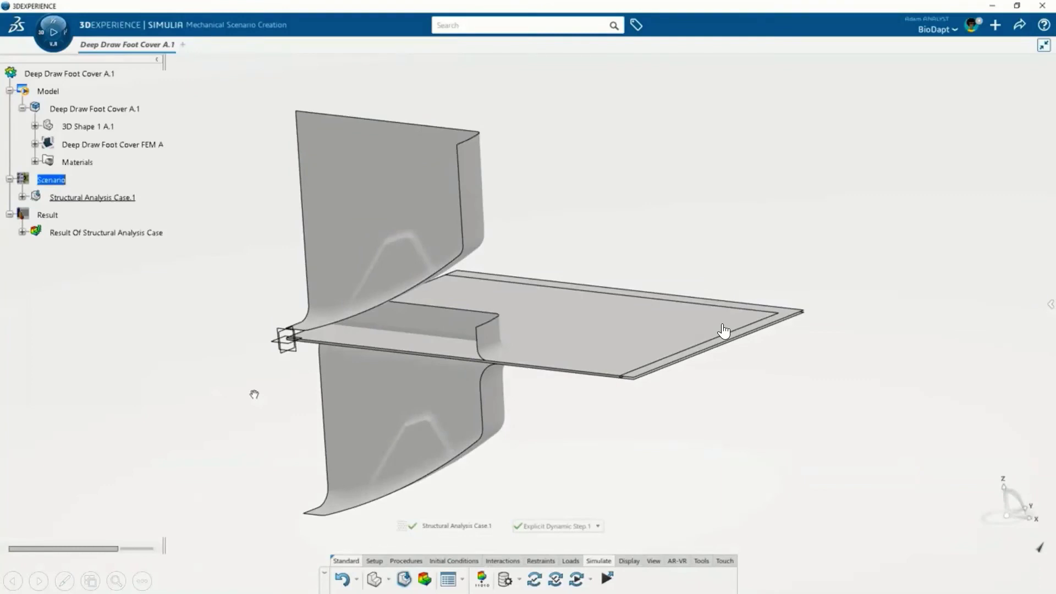
left_click(22, 197)
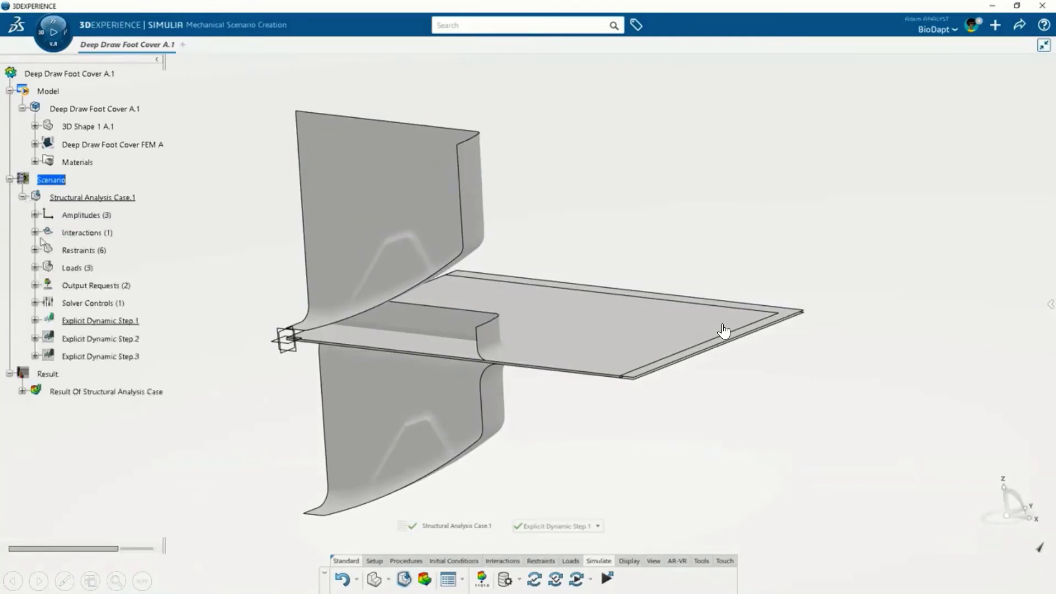
left_click(446, 579)
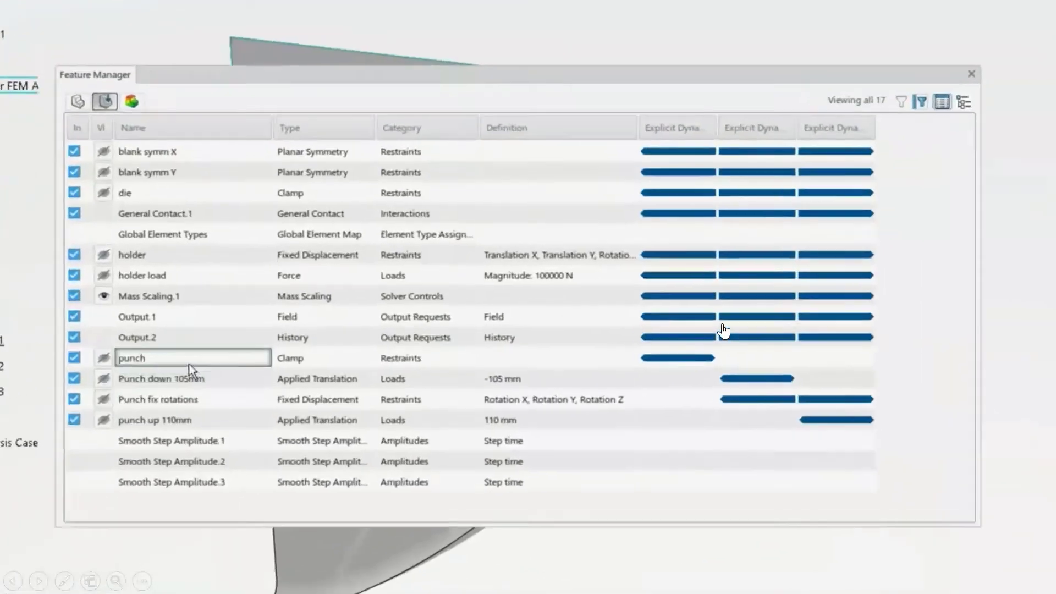
left_click(190, 374)
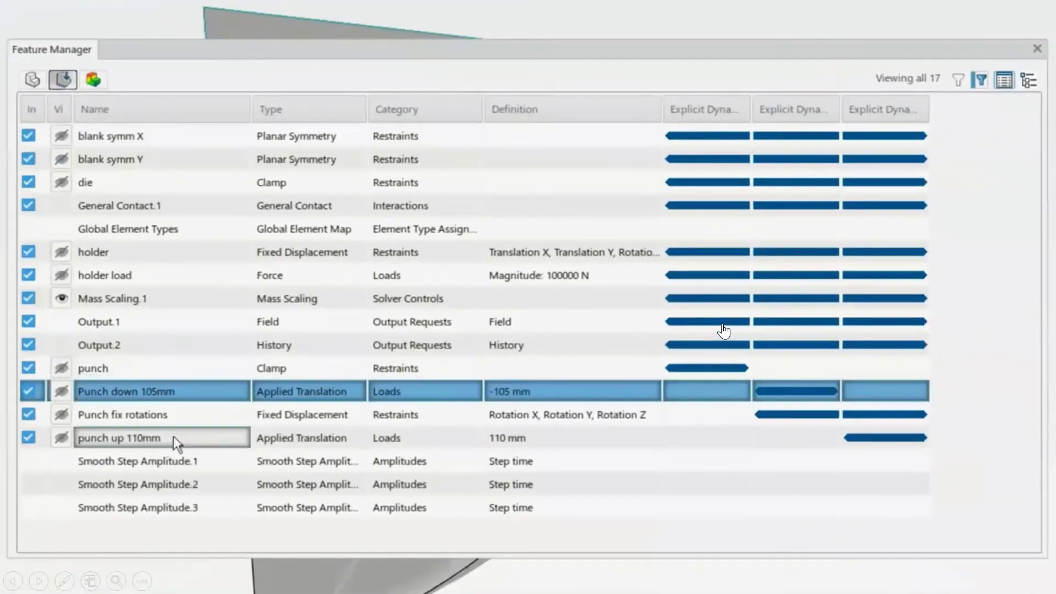
left_click(173, 437)
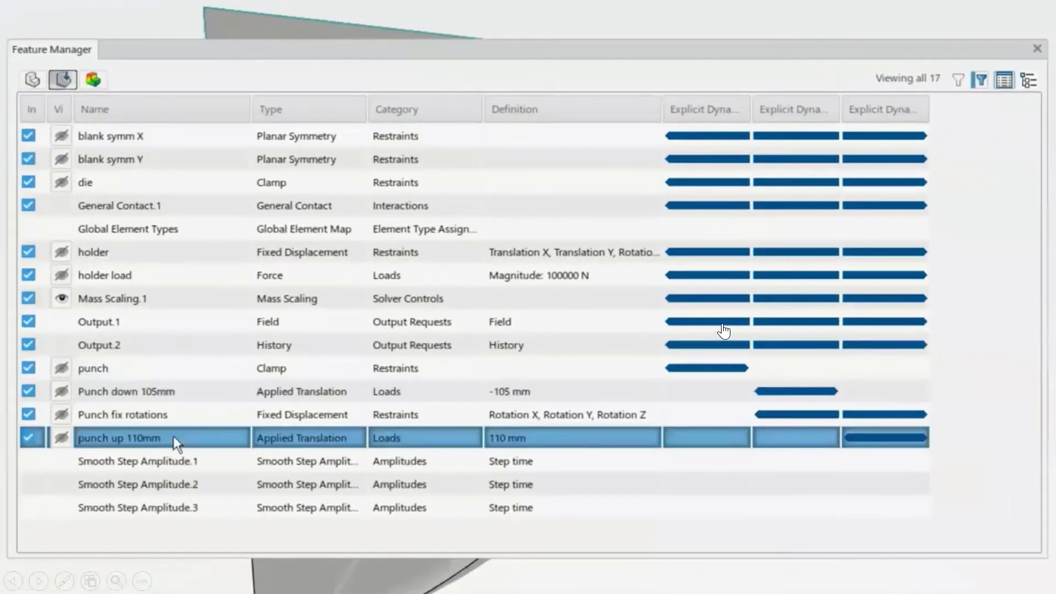
left_click(1036, 49)
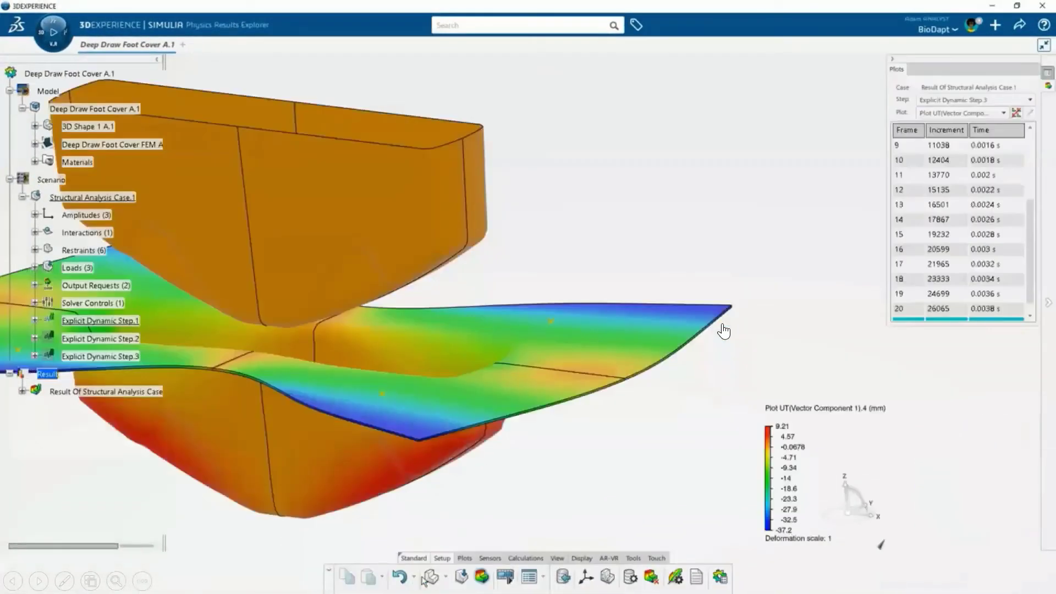
- Animate the deep draw result and expand the field plots of the structural analysis case result
left_click(501, 576)
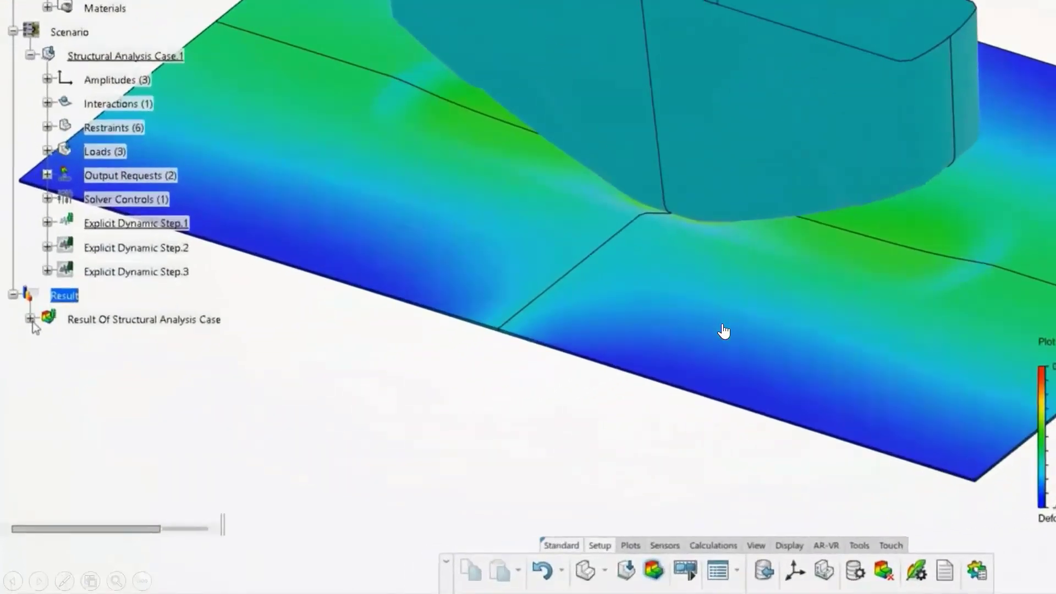
left_click(31, 320)
left_click(51, 314)
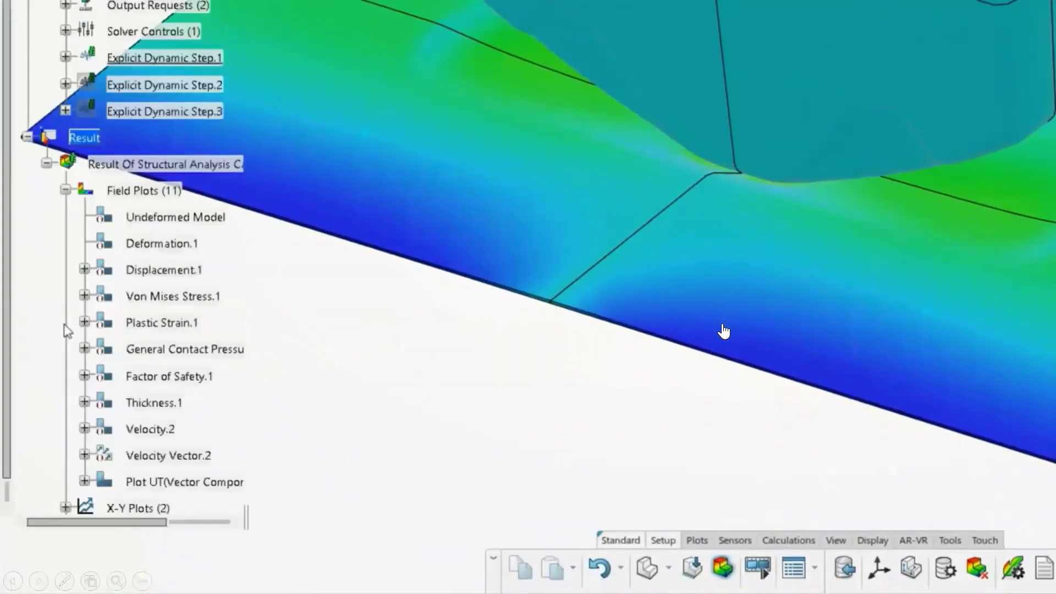
- Activate the Thickness.1 plot and inspect the thickness distribution of the formed blank from above and from the side
right_click(150, 407)
left_click(187, 340)
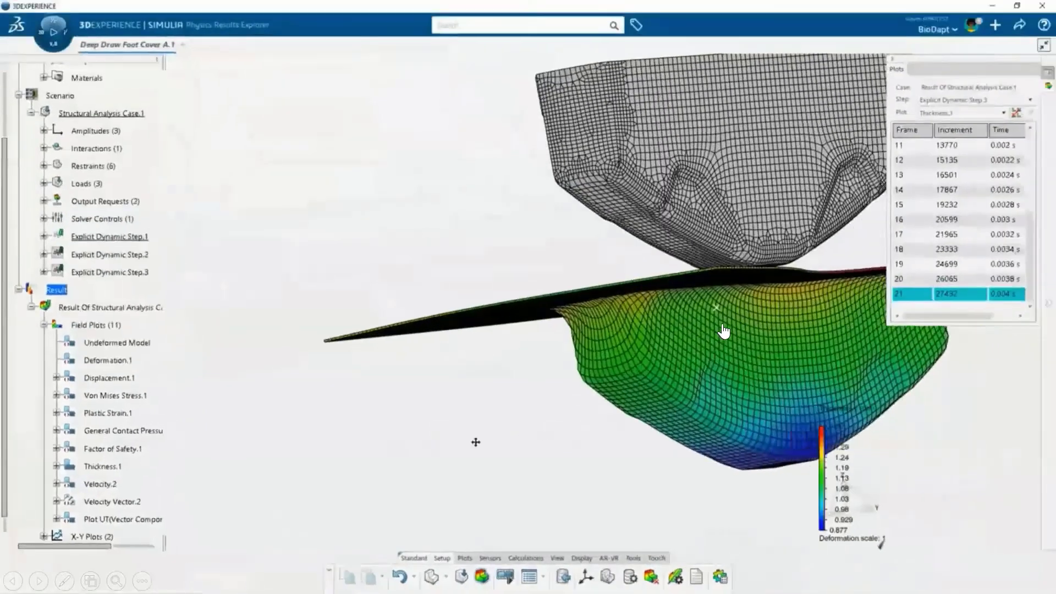
middle_click_drag(476, 442, 432, 347)
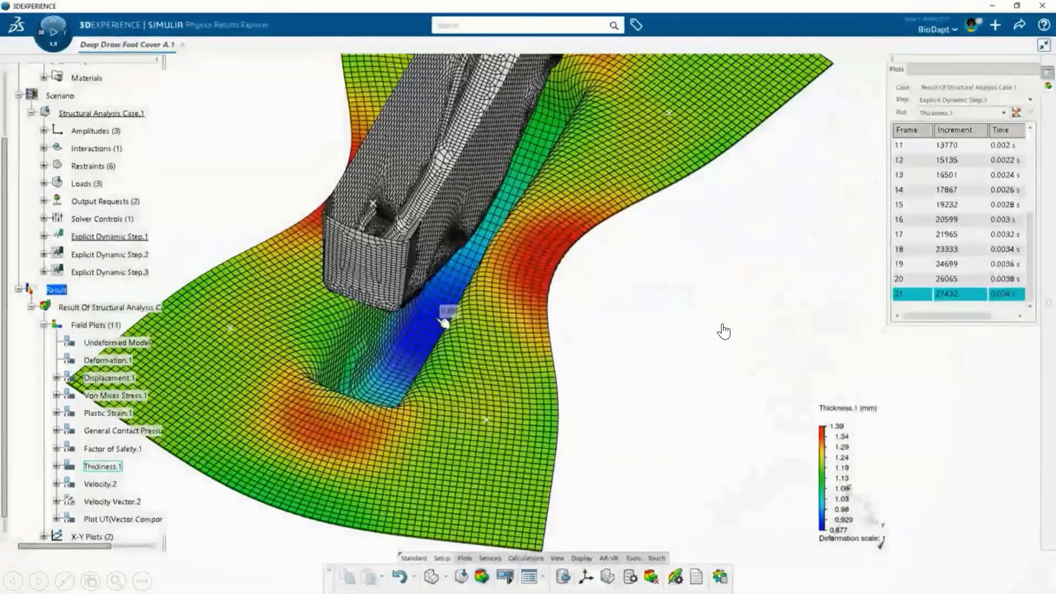
middle_click_drag(613, 414, 593, 371)
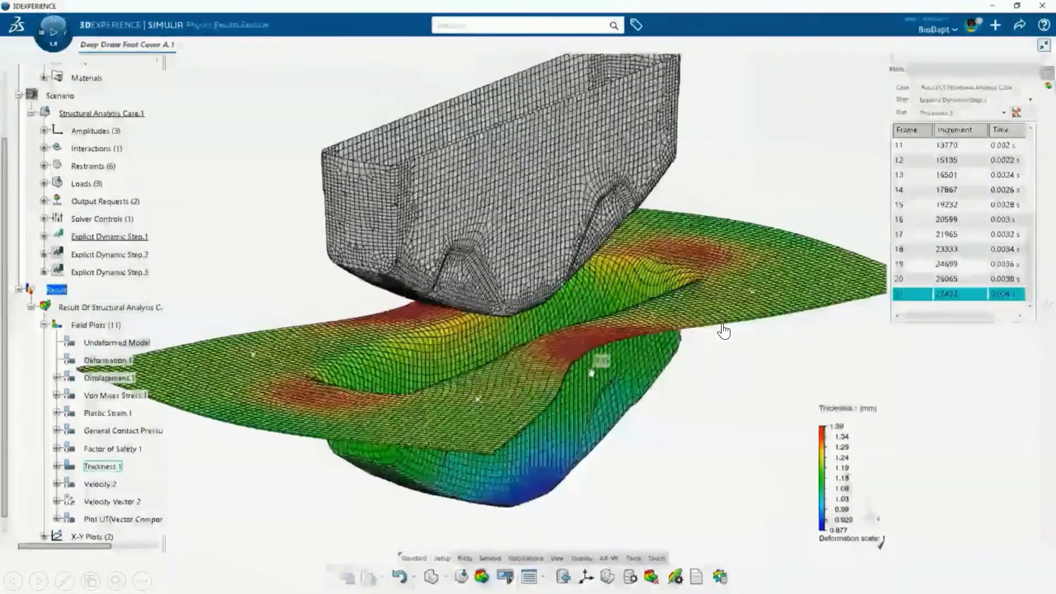
- Activate the Plot UT(Vector Component 1).4 plot and examine the displacement component on the formed blank
right_click(112, 520)
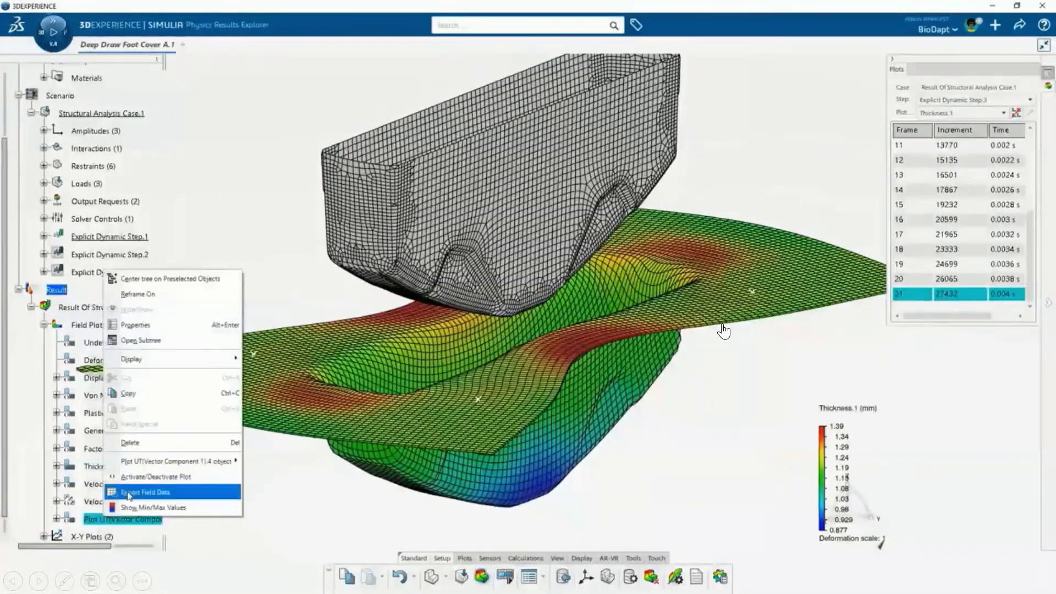
left_click(136, 478)
middle_click_drag(496, 373, 376, 352)
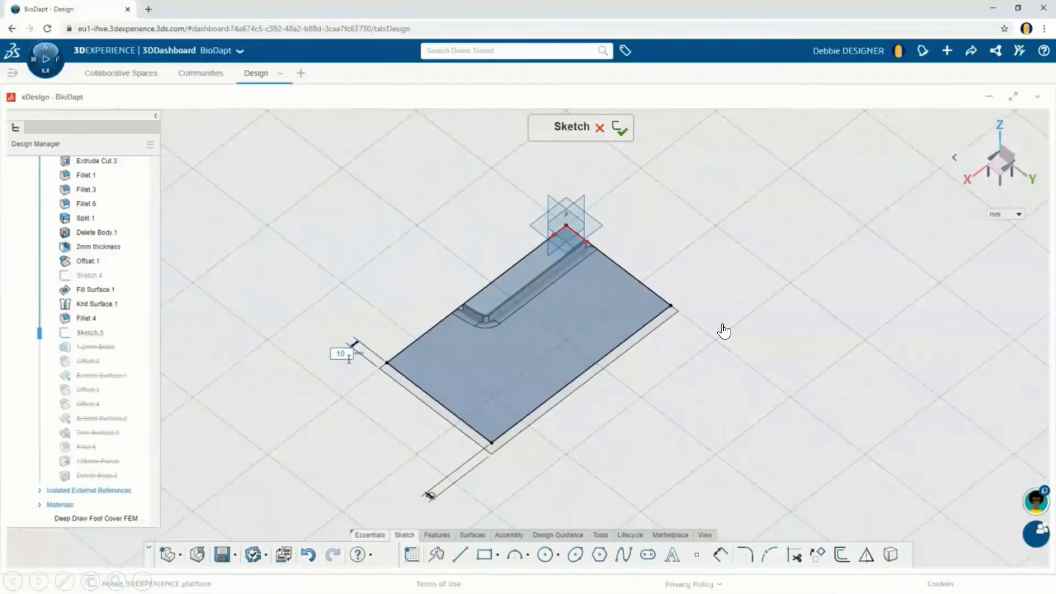
- Set the edge offset dimension in the blank's Sketch.5 to 10 mm and finish the sketch in xDesign
key("Return")
left_click(620, 134)
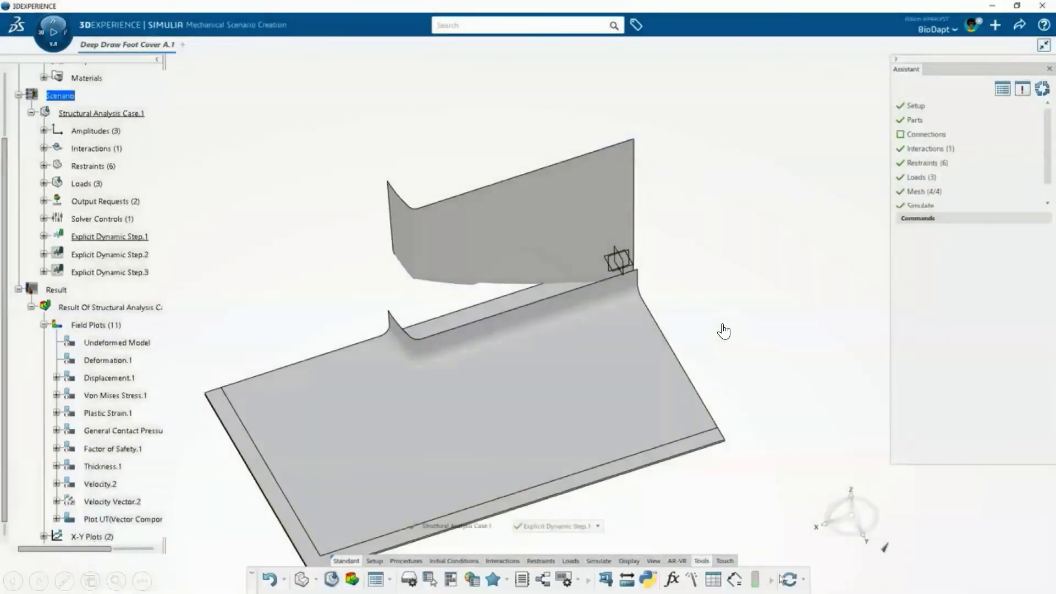
- Refresh the modified object of the Deep Draw Foot Cover in Mechanical Scenario Creation
left_click(789, 580)
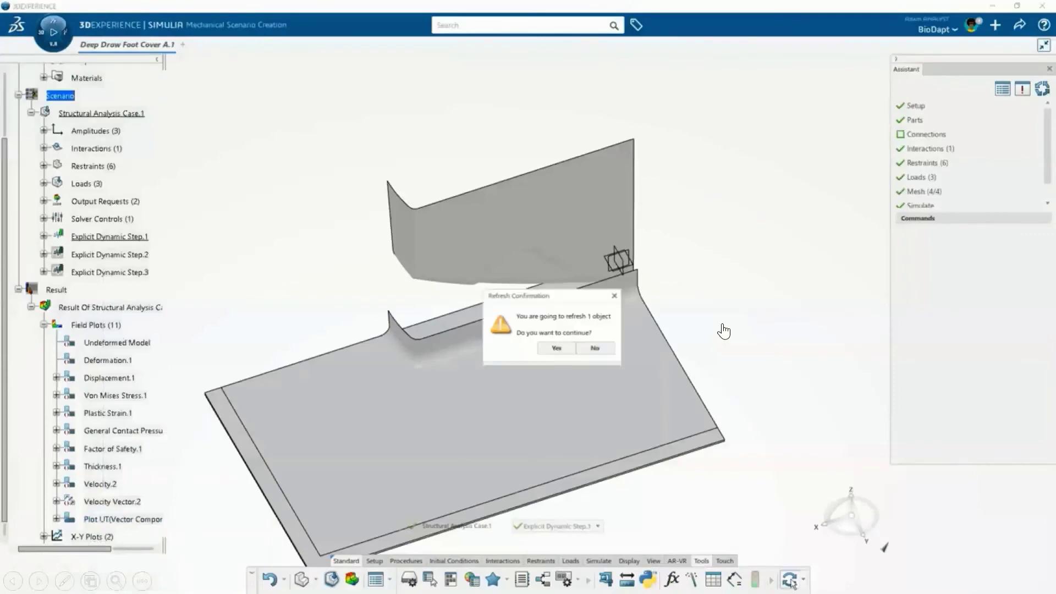
left_click(556, 348)
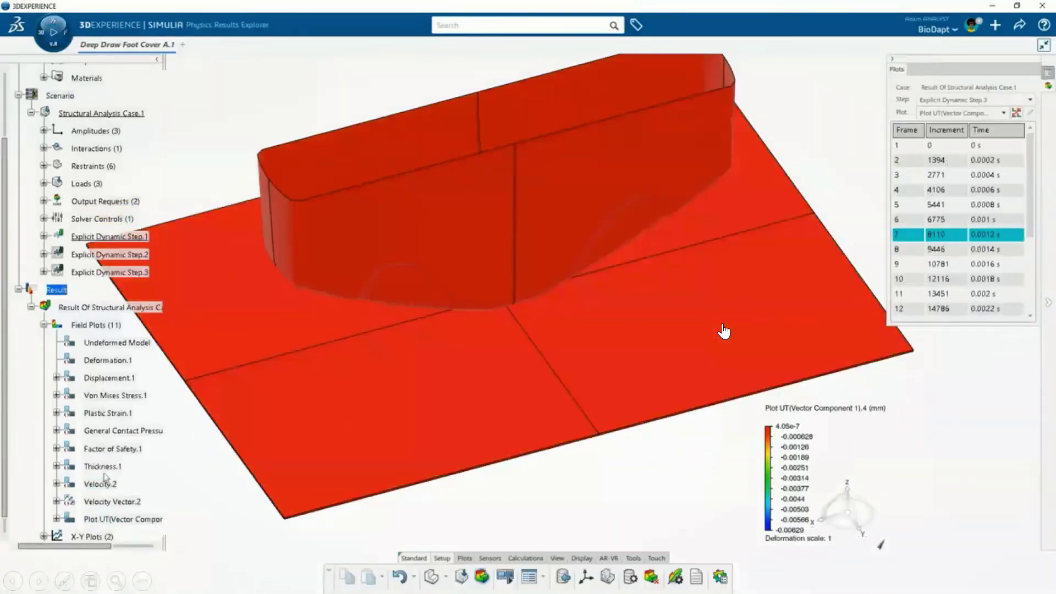
- Activate the Thickness.1 plot for the revised blank and examine it from a lower viewing angle
right_click(105, 466)
left_click(165, 427)
middle_click_drag(257, 512, 237, 478)
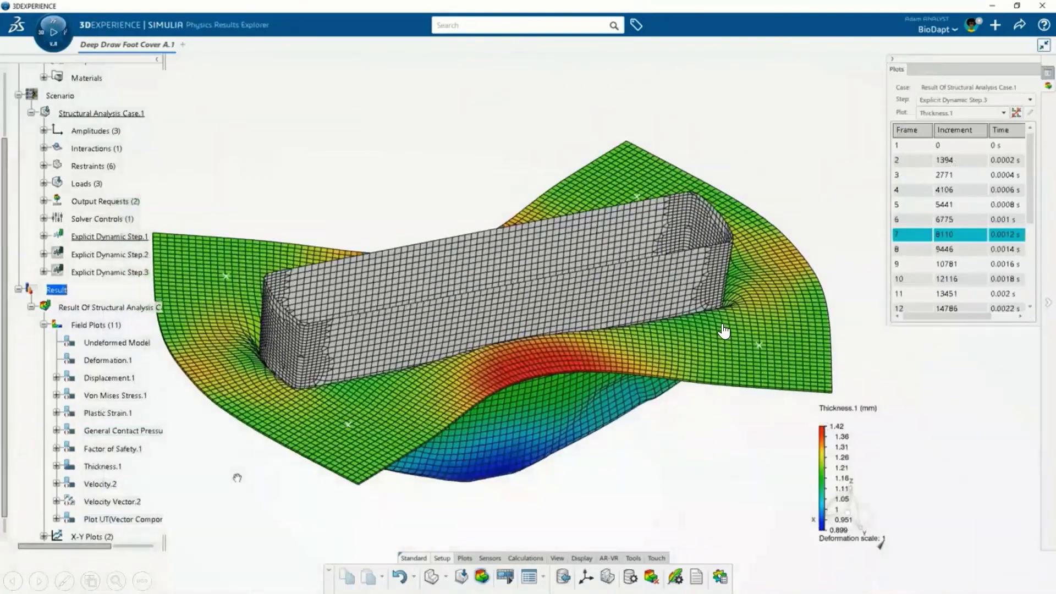
- Activate the Displacement.1 plot and show frame 21 of Explicit Dynamic Step.3
right_click(130, 382)
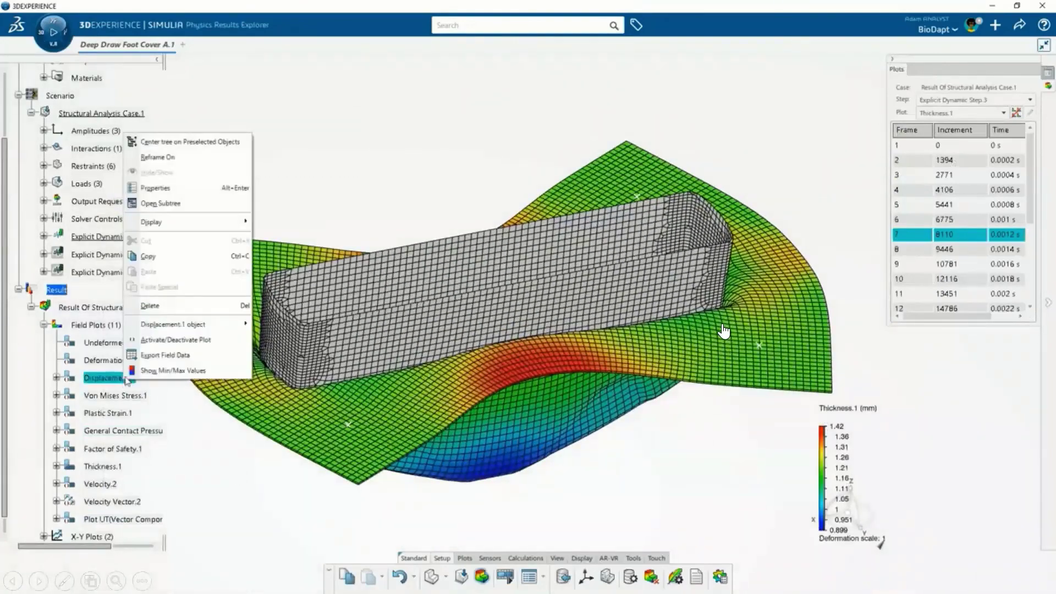
left_click(185, 340)
scroll(966, 298, "down", 4)
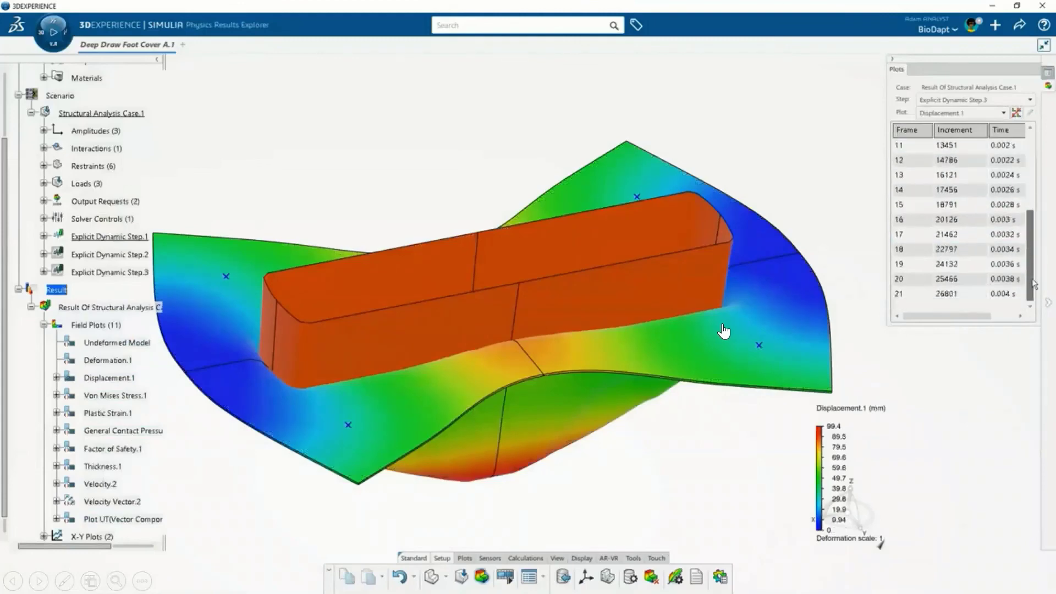
left_click(967, 298)
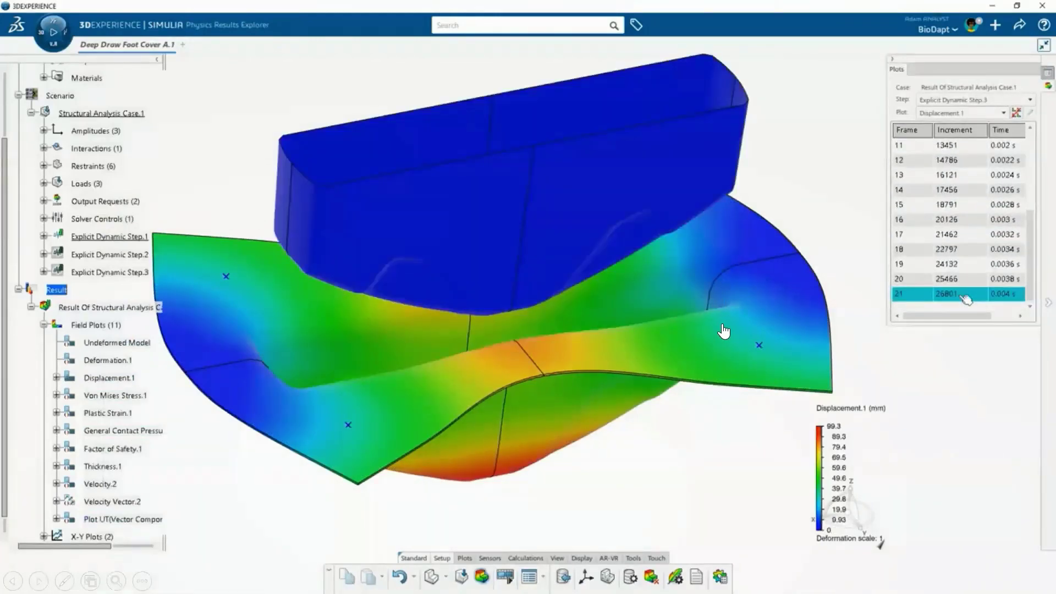